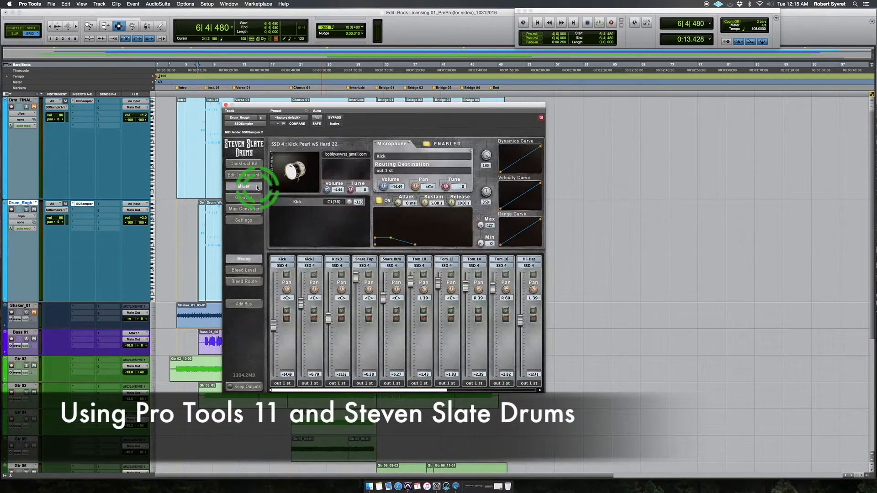
Step: Open the SSDSampler instrument on the Drum_FINAL track, view its Slate Rock drum kit, and close the plug-in window
{"action": "left_click", "coordinate": [417, 294]}
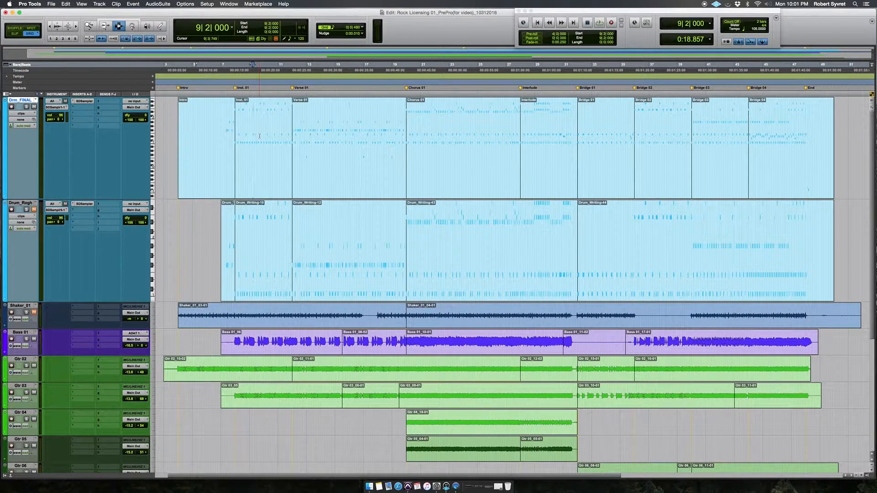
{"action": "left_click", "coordinate": [253, 141]}
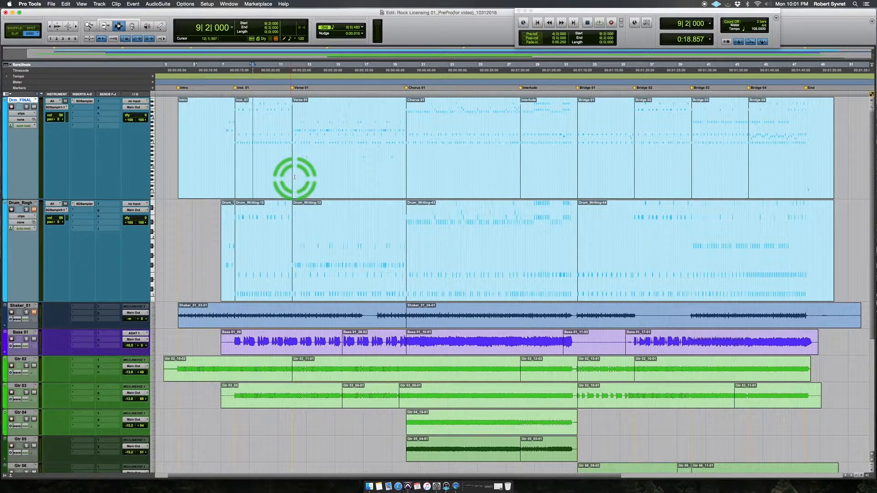
{"action": "left_click", "coordinate": [85, 104]}
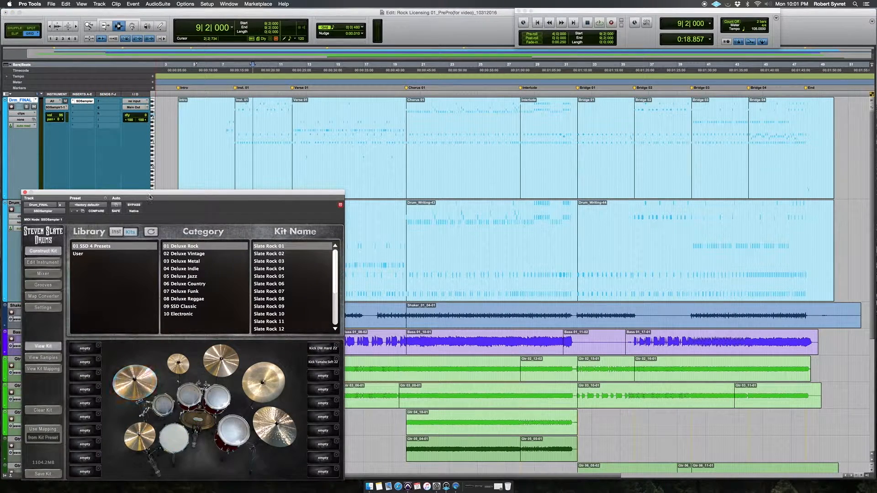
{"action": "left_click_drag", "start_coordinate": [154, 193], "coordinate": [238, 135]}
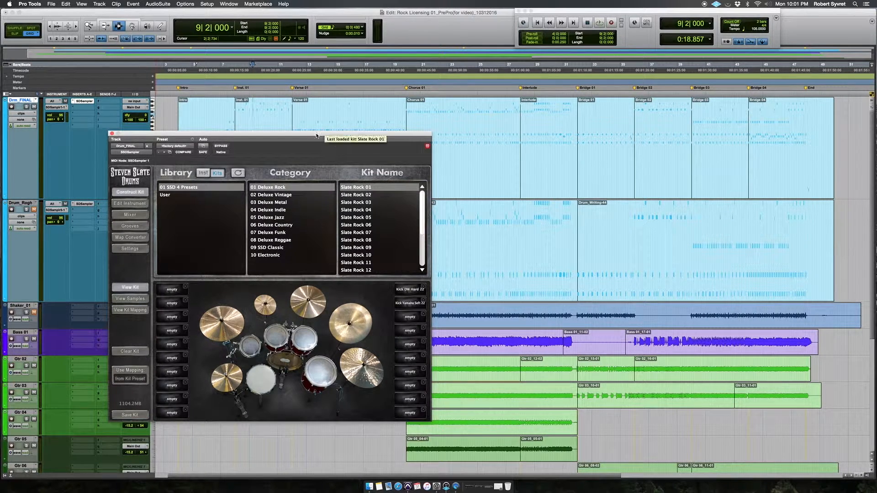
{"action": "left_click", "coordinate": [112, 134]}
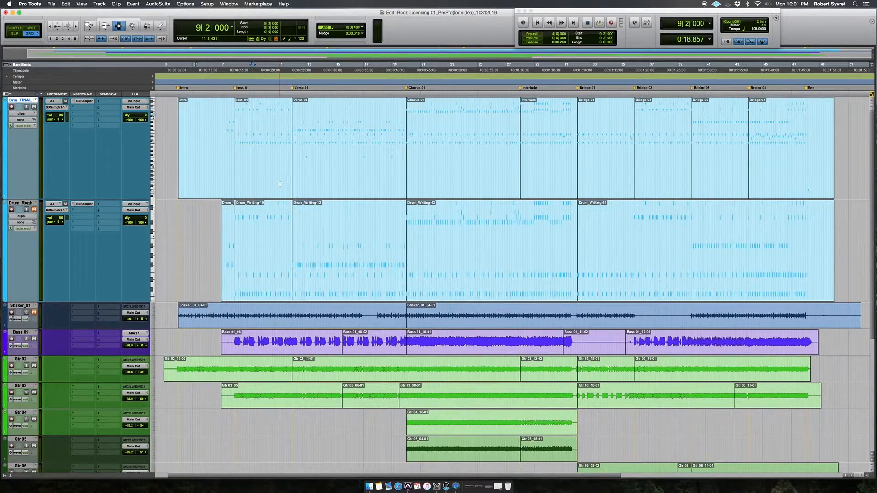
Step: Solo the track holding the Rock Licensing Full Inst. Lesson clip and play it from bar 4
{"action": "scroll", "coordinate": [280, 183], "scroll_direction": "down", "scroll_amount": 5}
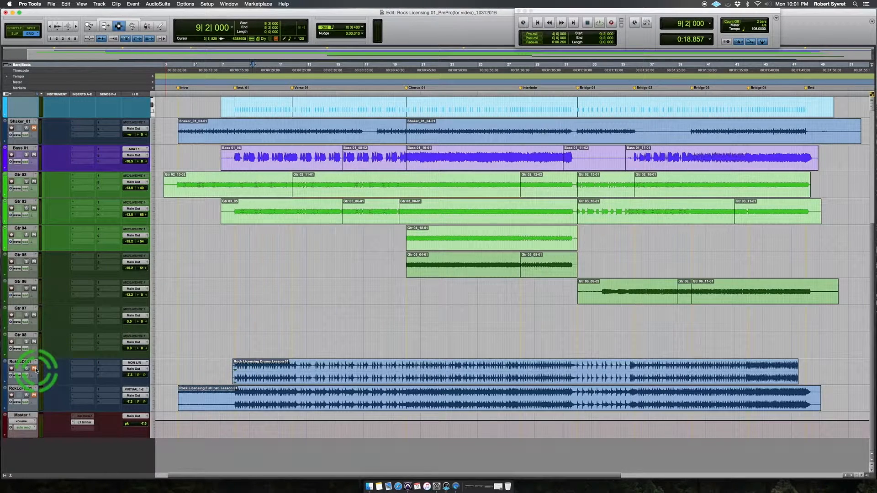
{"action": "left_click", "coordinate": [34, 395]}
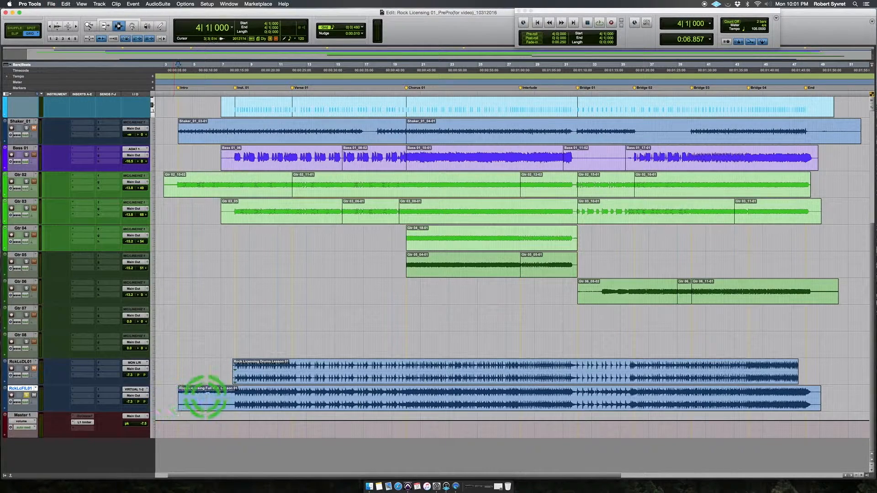
{"action": "key", "text": "space"}
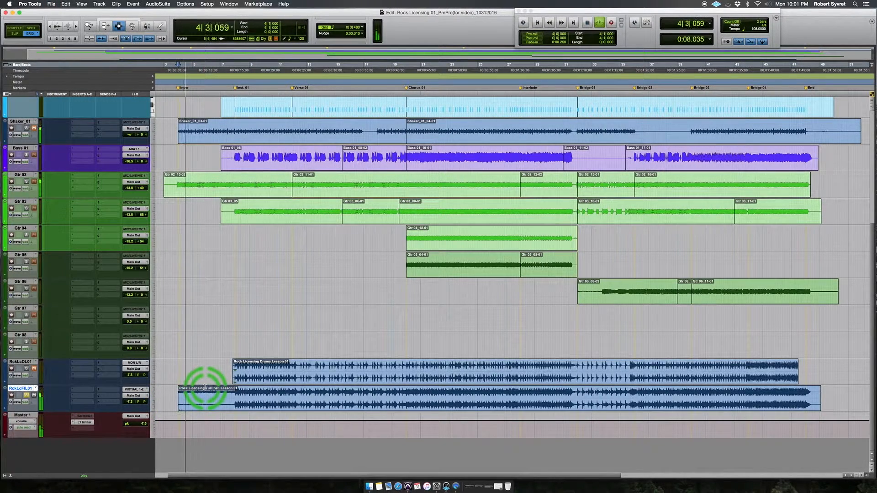
Step: Adjust the volume of the full-instrument lesson track while it plays, and stop playback
{"action": "left_click_drag", "start_coordinate": [137, 402], "coordinate": [132, 403]}
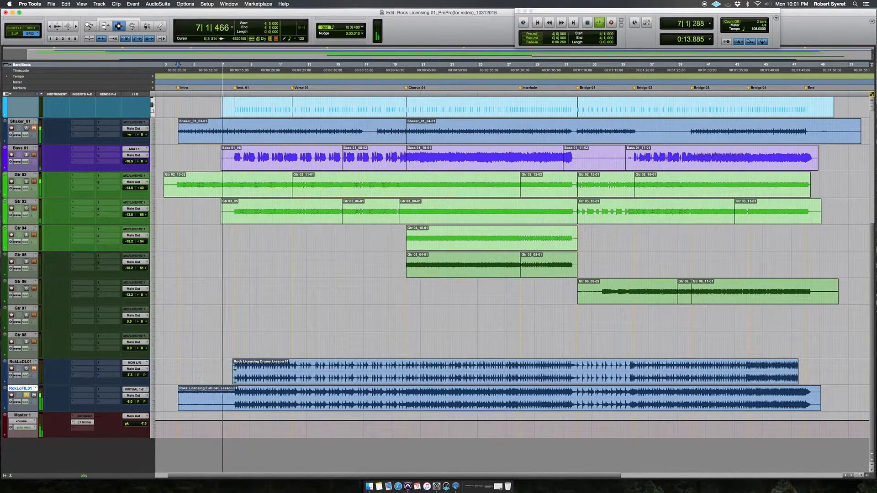
{"action": "left_click", "coordinate": [130, 402]}
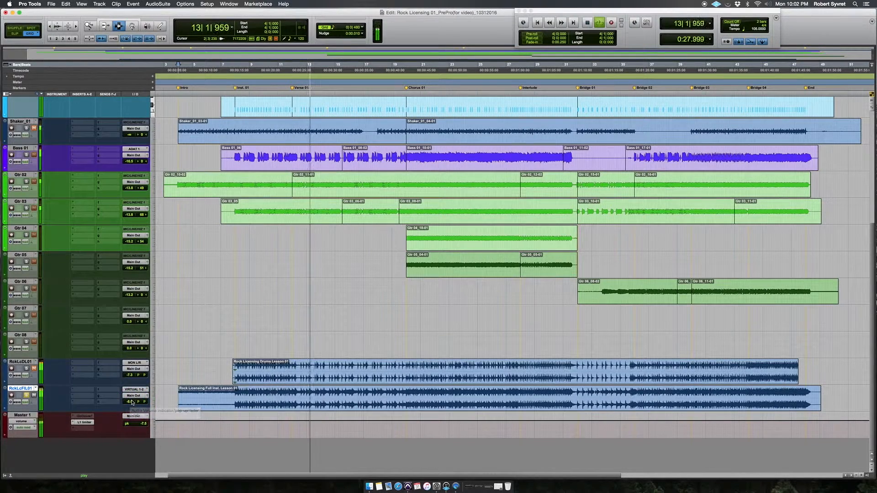
{"action": "left_click", "coordinate": [132, 402]}
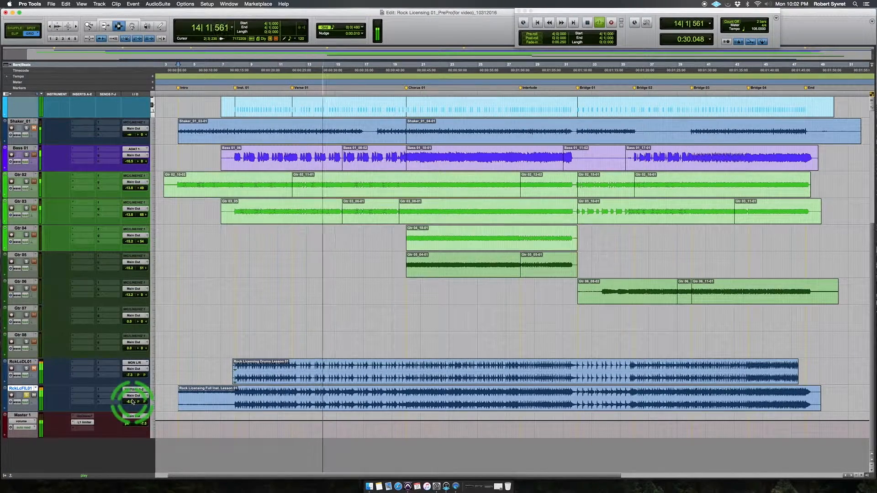
{"action": "left_click", "coordinate": [134, 403]}
{"action": "left_click", "coordinate": [324, 379]}
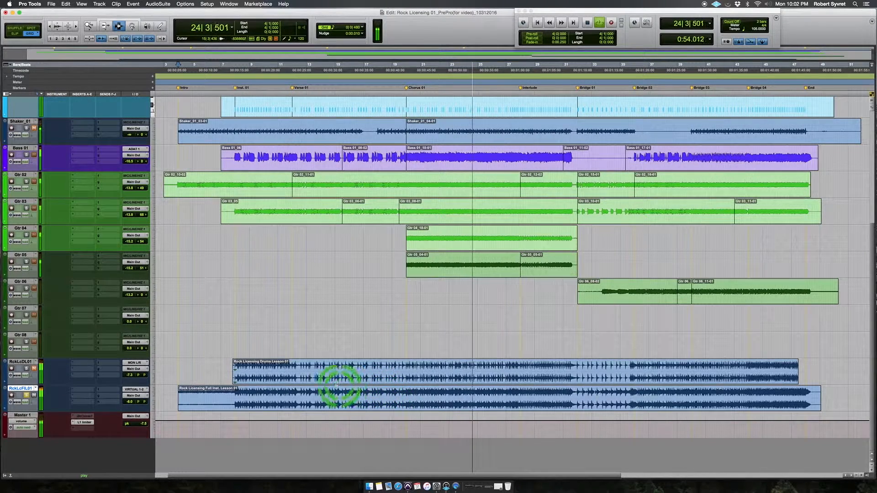
{"action": "key", "text": "space"}
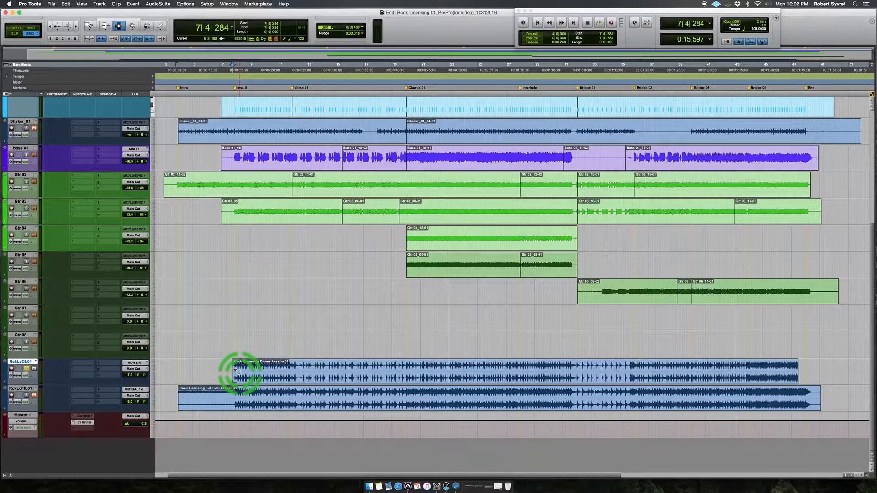
Step: Play the soloed Rock Licensing Drums Lesson track from just before bar 8, and stop playback
{"action": "key", "text": "space"}
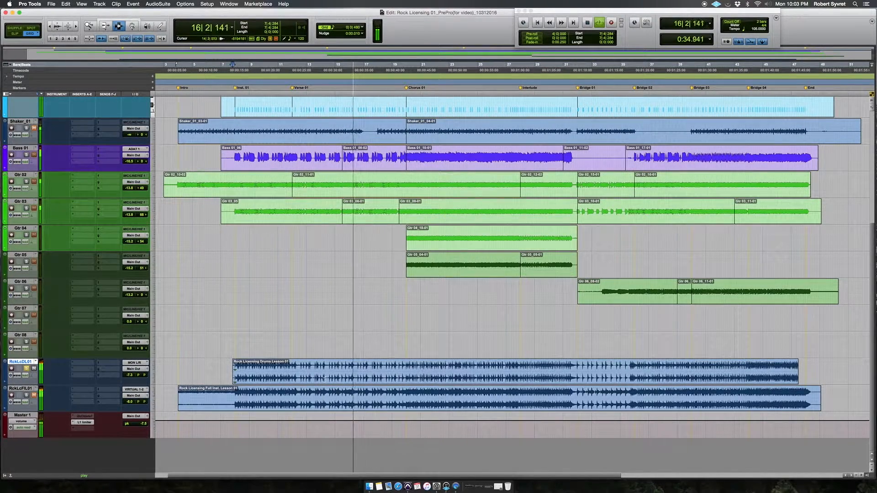
{"action": "left_click", "coordinate": [349, 372]}
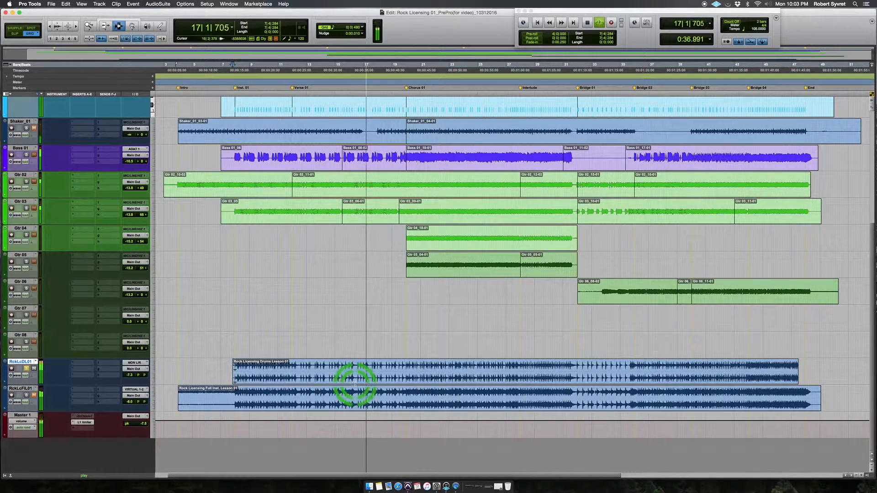
{"action": "left_click", "coordinate": [223, 374]}
{"action": "left_click", "coordinate": [419, 379]}
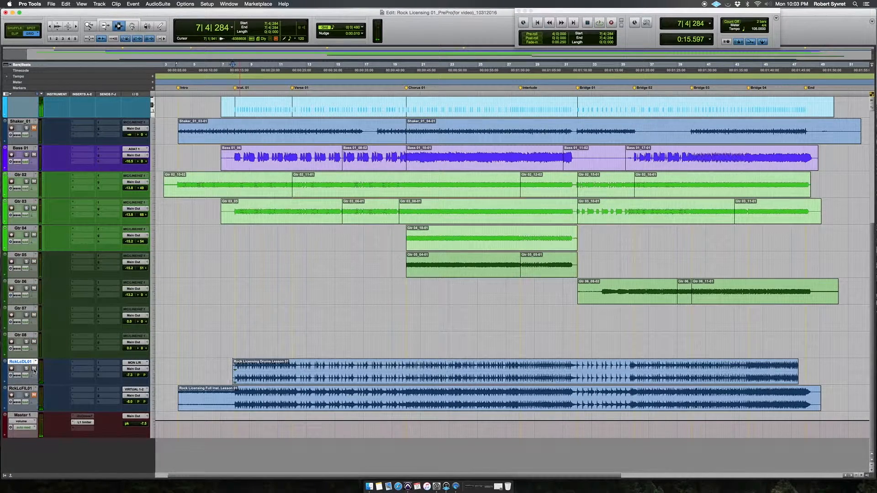
Step: Examine the MIDI notes of the Drum_FINAL and Drum_Rough tracks around the Inst. 01 section, both close up and across the song
{"action": "scroll", "coordinate": [310, 349], "scroll_direction": "up", "scroll_amount": 5}
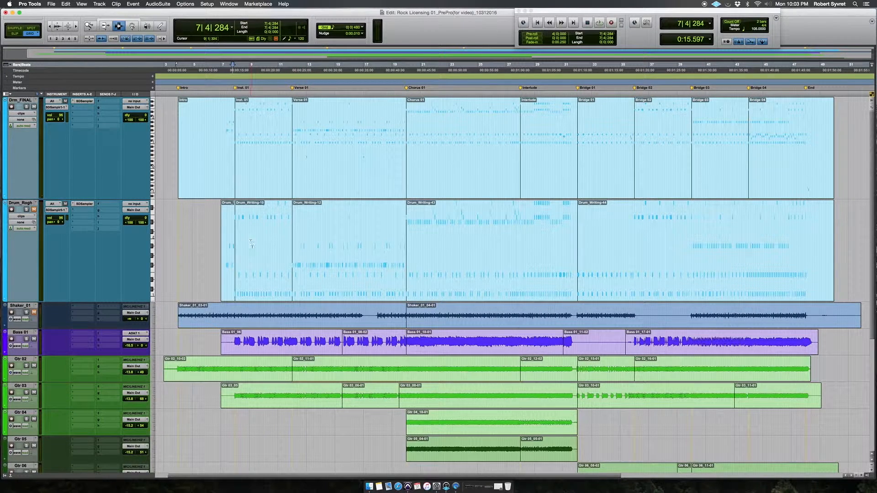
{"action": "left_click", "coordinate": [252, 268]}
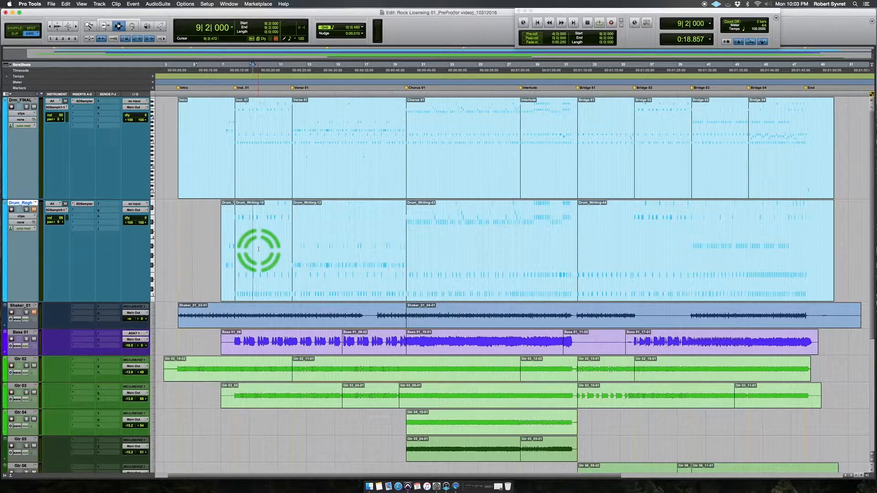
{"action": "key", "text": "t"}
{"action": "key", "text": "t"}
{"action": "key", "text": "t"}
{"action": "key", "text": "r"}
{"action": "key", "text": "r"}
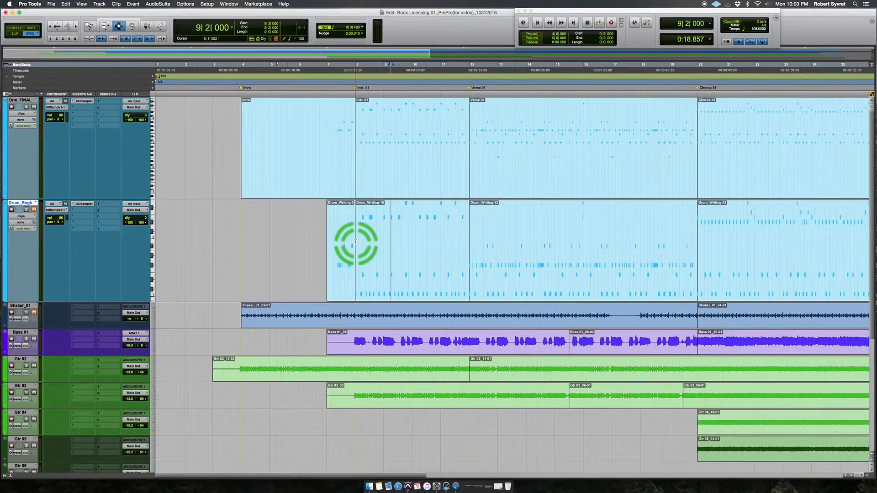
{"action": "key", "text": "t"}
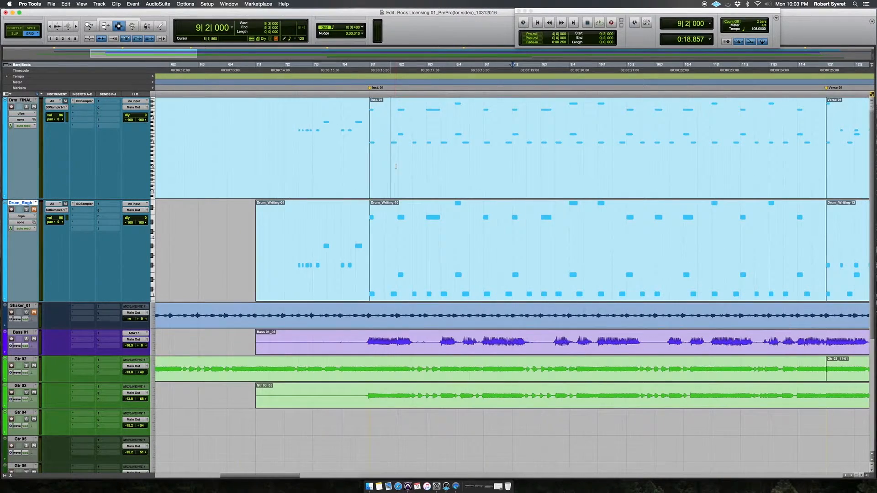
{"action": "key", "text": "r"}
{"action": "key", "text": "r"}
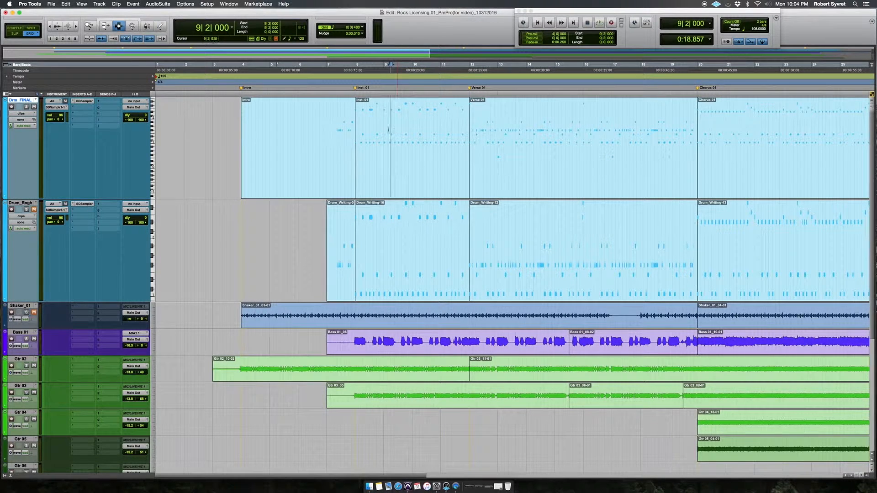
{"action": "key", "text": "r"}
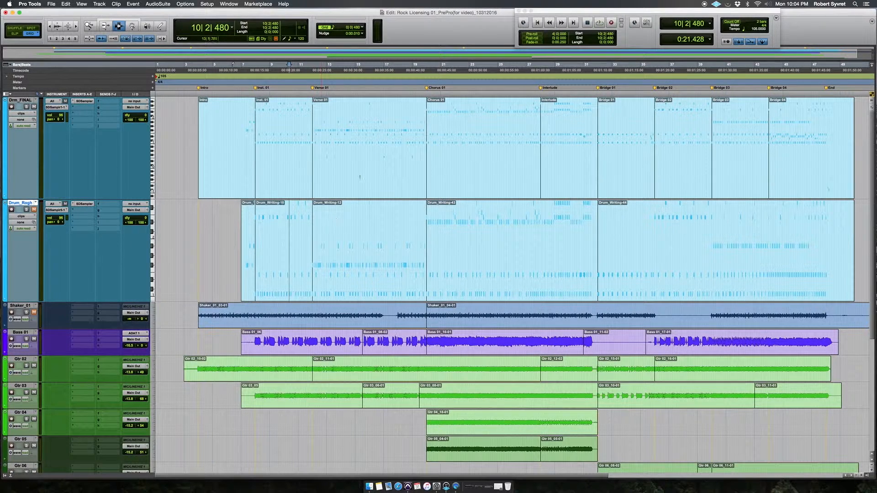
Step: Open the Inst. 01 clip of the Drum_FINAL track in the MIDI Editor, view its notes and velocities, and close the editor
{"action": "double_click", "coordinate": [286, 148]}
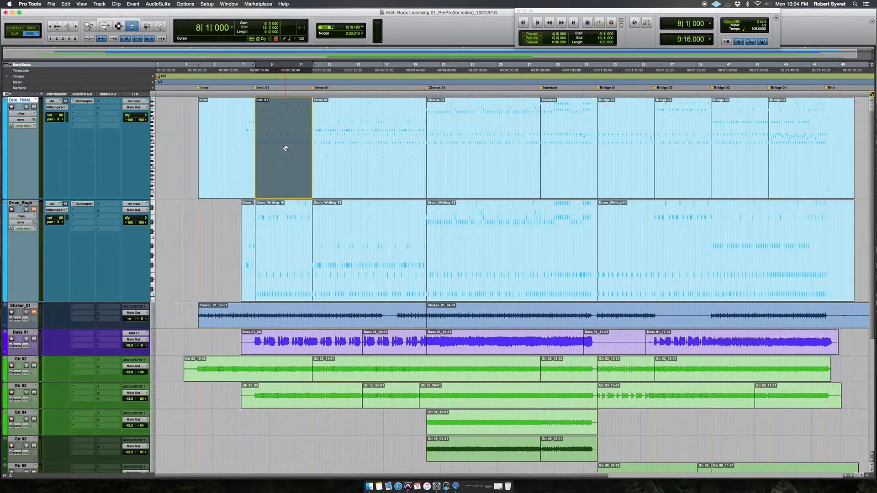
{"action": "key", "text": "r"}
{"action": "key", "text": "r"}
{"action": "key", "text": "r"}
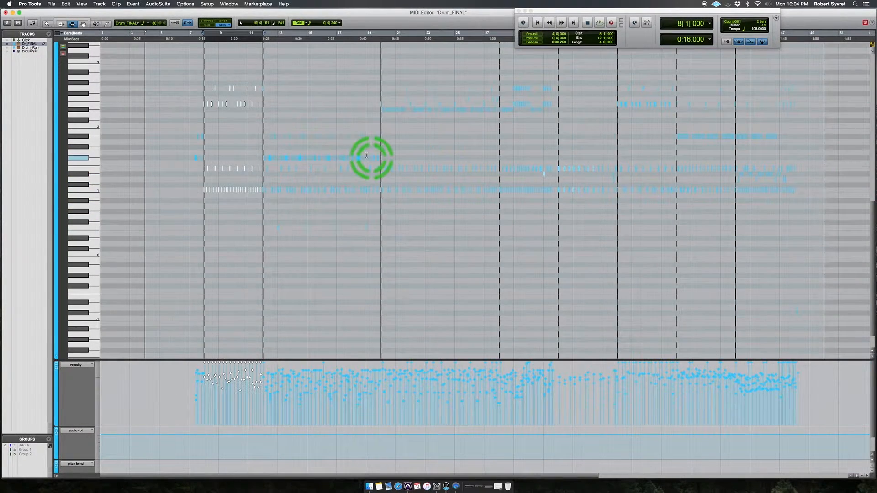
{"action": "key", "text": "r"}
{"action": "key", "text": "r"}
{"action": "left_click", "coordinate": [209, 165]}
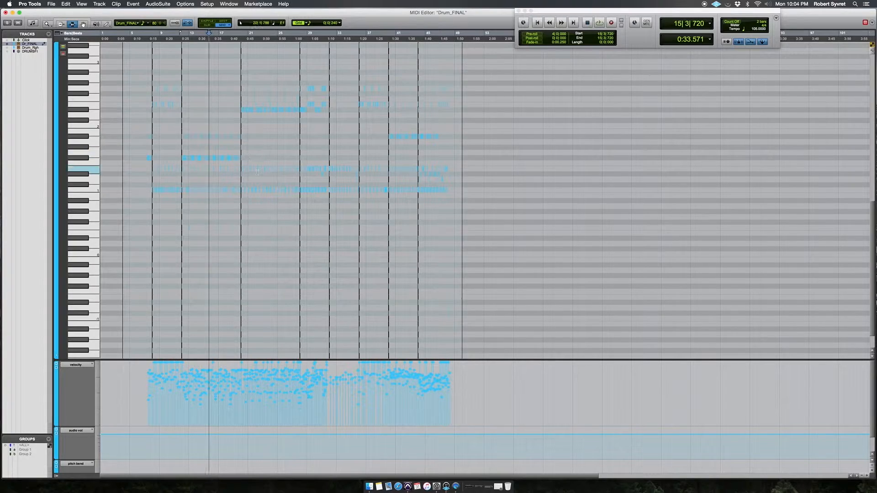
{"action": "key", "text": "super+w"}
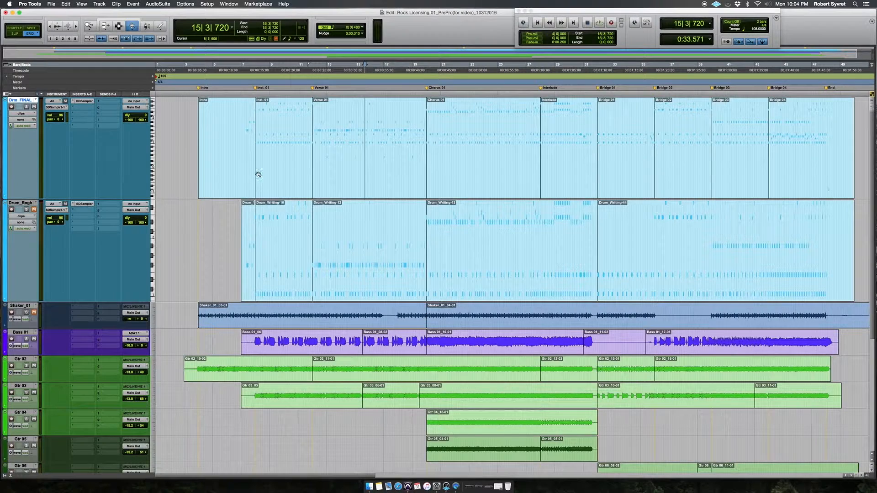
Step: Open the Drum_Rough clip below Inst. 01 in the MIDI Editor, inspect its note velocities, and close the editor
{"action": "left_click", "coordinate": [286, 233]}
{"action": "double_click", "coordinate": [279, 227]}
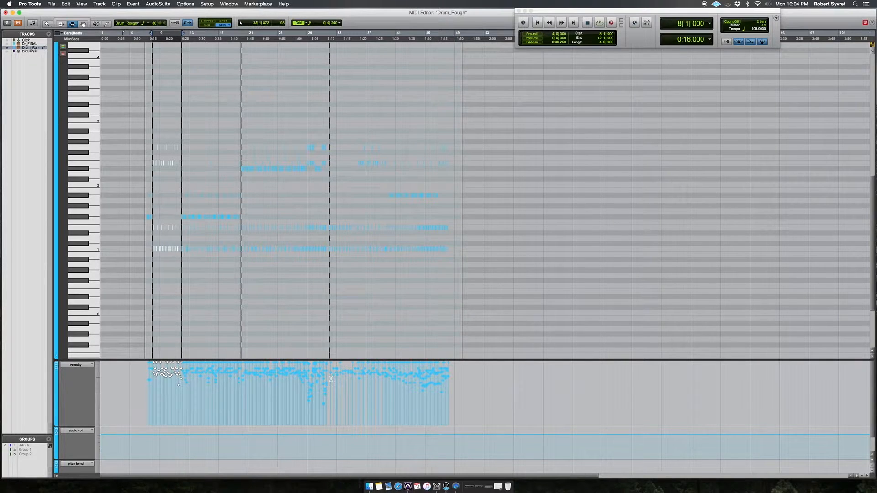
{"action": "left_click", "coordinate": [274, 374]}
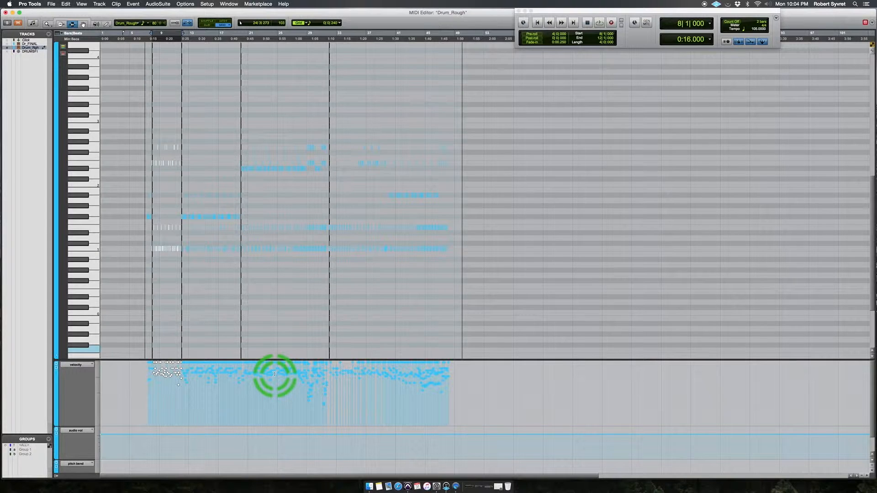
{"action": "left_click", "coordinate": [291, 239]}
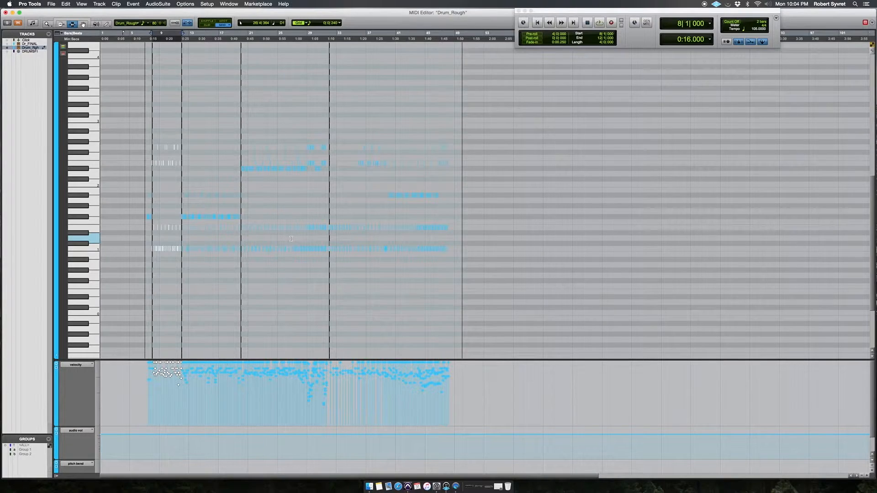
{"action": "key", "text": "super+w"}
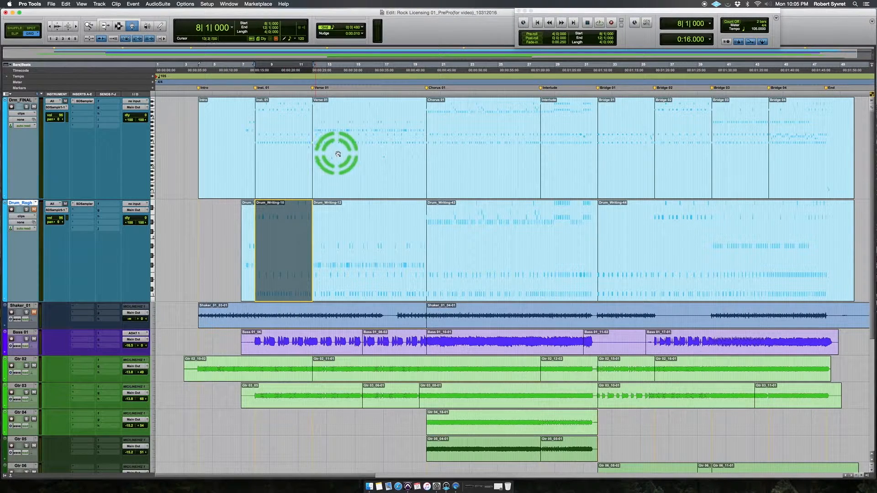
Step: Select the Inst. 01 clip on the soloed Drum_FINAL track, play it from bar 8, and stop playback
{"action": "left_click", "coordinate": [281, 158]}
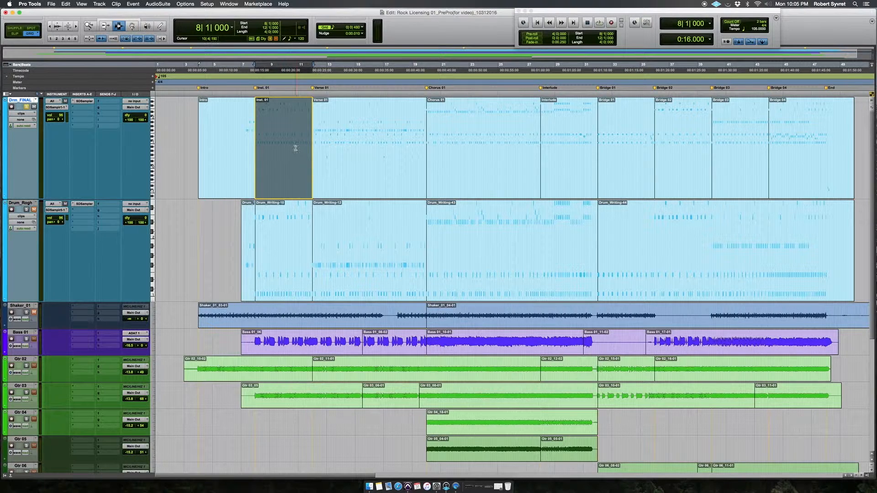
{"action": "key", "text": "space"}
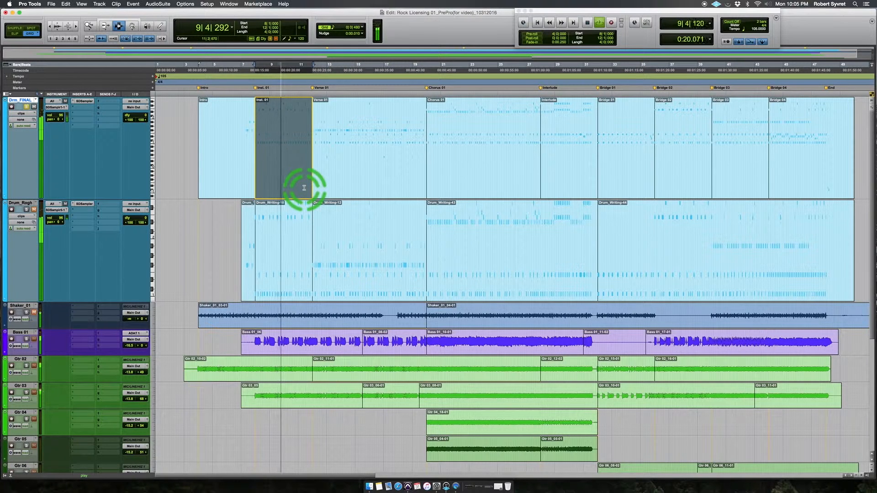
{"action": "key", "text": "space"}
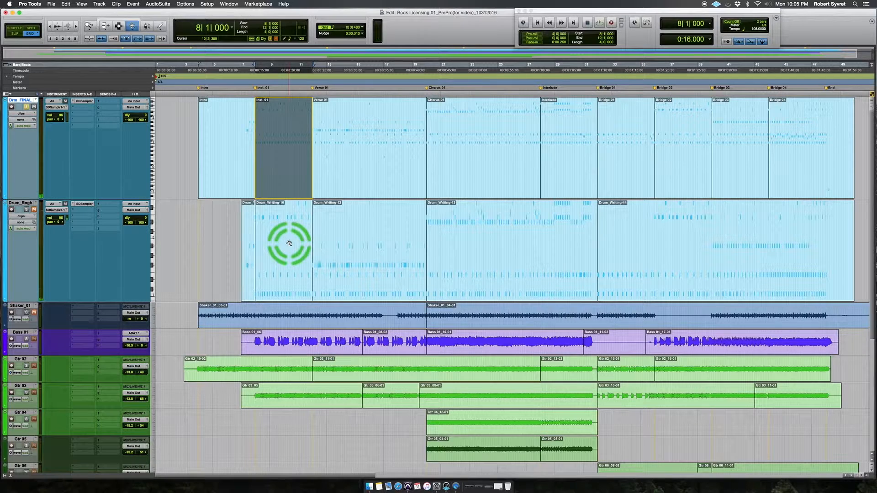
Step: Open the Drum_Rough clip at bar 8 in the MIDI Editor and inspect its individual notes and velocities up close
{"action": "double_click", "coordinate": [289, 243]}
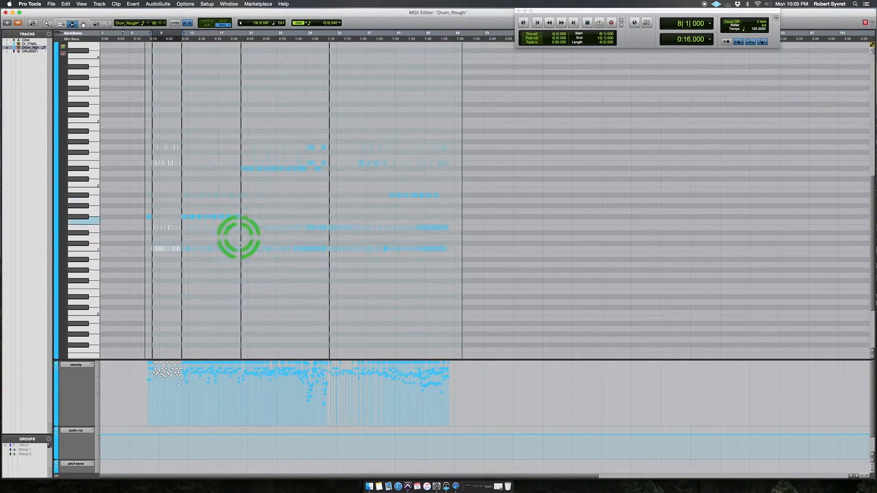
{"action": "key", "text": "t"}
{"action": "key", "text": "t"}
{"action": "key", "text": "t"}
{"action": "key", "text": "t"}
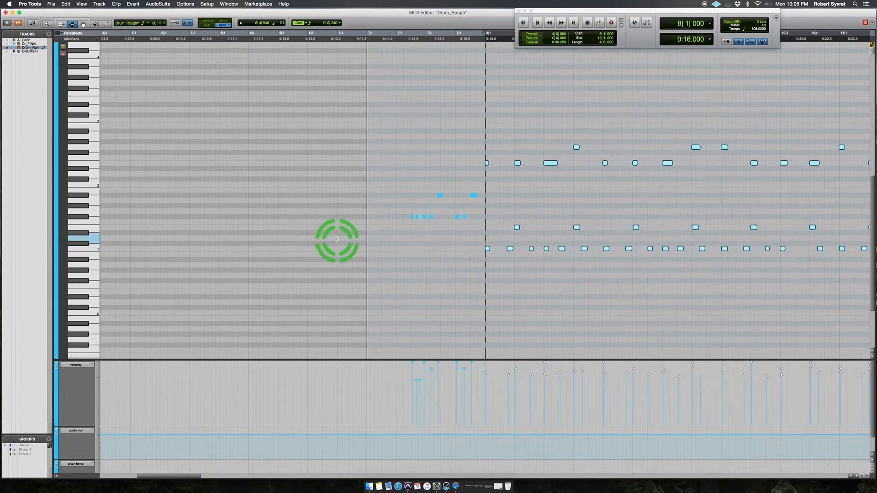
Step: Examine the cymbal notes and their velocities in the Drum_Rough clip, selecting whole pitches and the section between bars 8 and 12
{"action": "key", "text": "r"}
{"action": "key", "text": "r"}
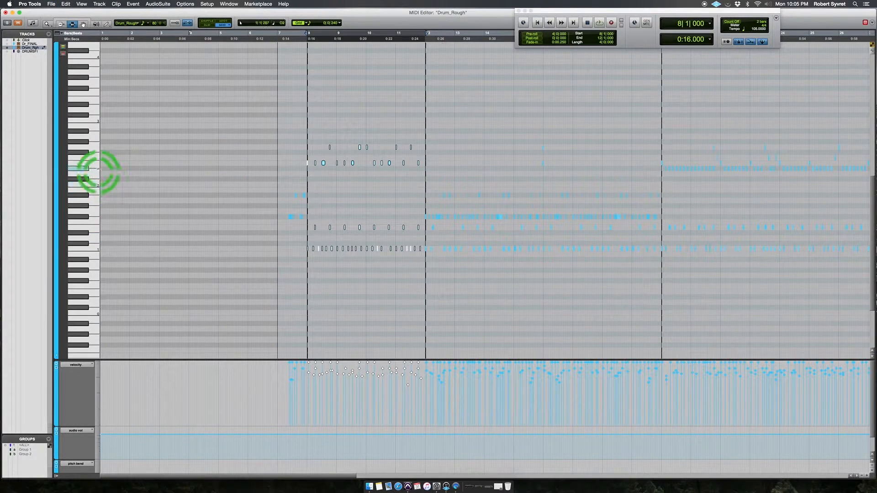
{"action": "left_click", "coordinate": [92, 148]}
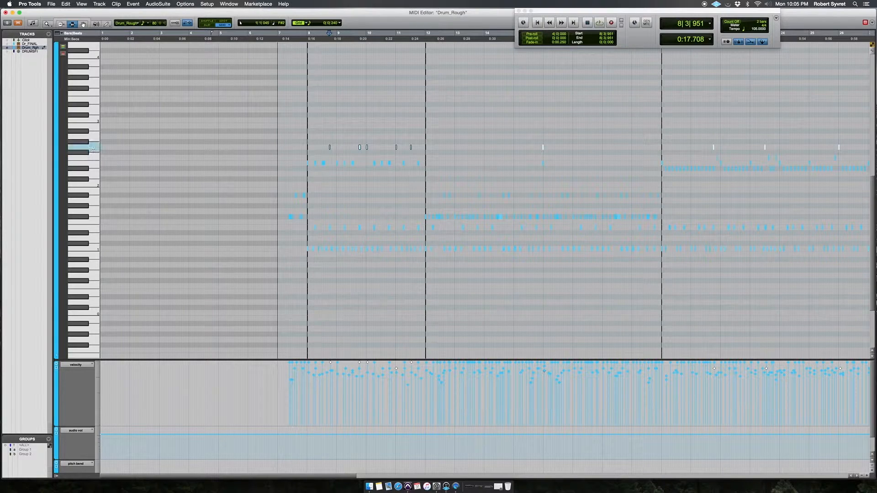
{"action": "left_click", "coordinate": [93, 164]}
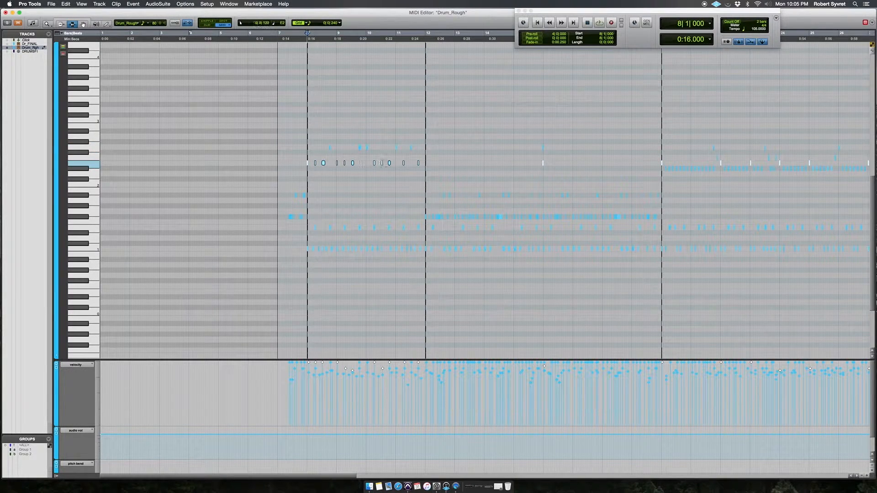
{"action": "key", "text": "r"}
{"action": "key", "text": "r"}
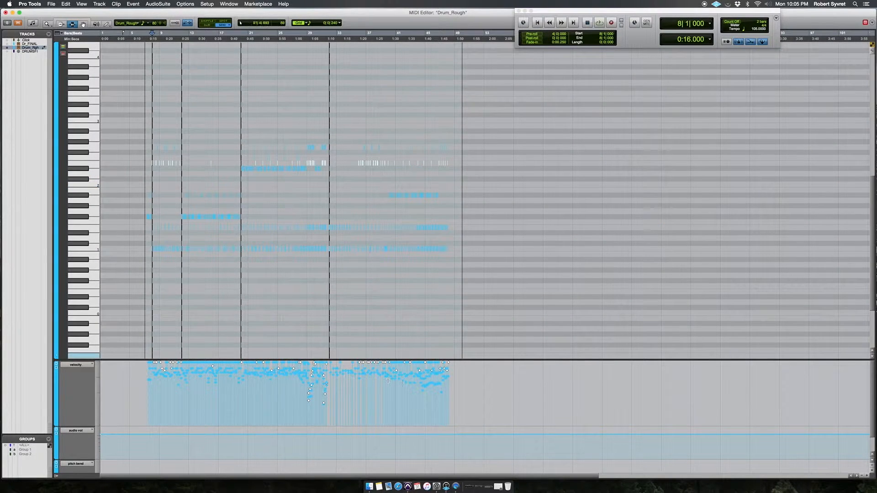
{"action": "left_click_drag", "start_coordinate": [142, 146], "coordinate": [191, 148]}
{"action": "key", "text": "t"}
{"action": "key", "text": "t"}
{"action": "key", "text": "t"}
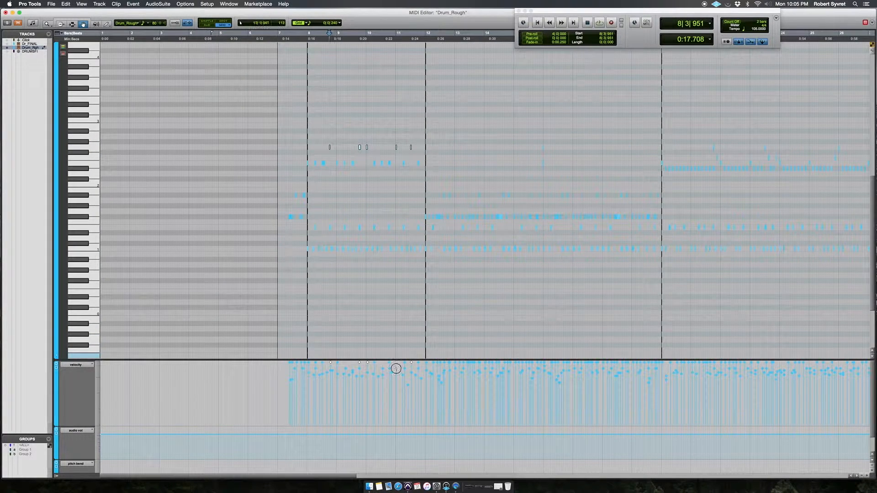
{"action": "left_click_drag", "start_coordinate": [296, 163], "coordinate": [447, 157]}
{"action": "key", "text": "F7"}
{"action": "left_click", "coordinate": [308, 179]}
Step: Select the kick and snare notes between bars 8 and 12 and lower their velocities together
{"action": "key", "text": "F8"}
{"action": "left_click_drag", "start_coordinate": [303, 261], "coordinate": [424, 221]}
{"action": "left_click_drag", "start_coordinate": [375, 364], "coordinate": [375, 372]}
{"action": "left_click", "coordinate": [383, 372]}
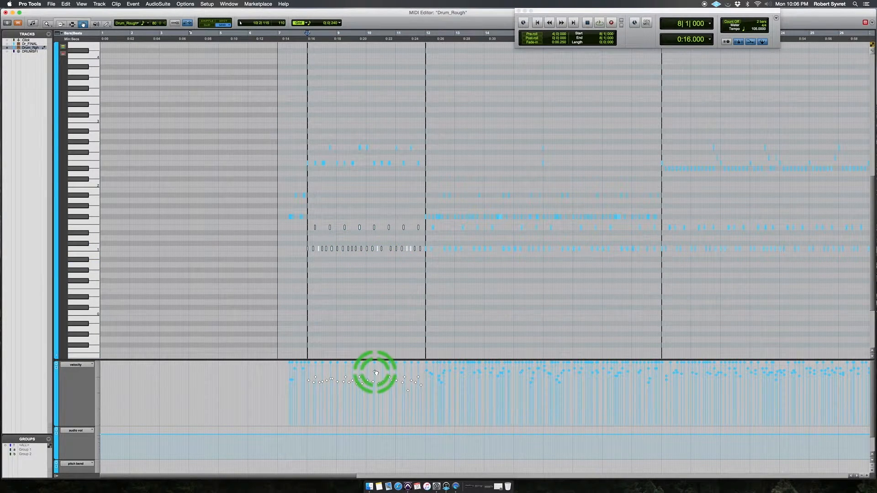
{"action": "left_click_drag", "start_coordinate": [374, 371], "coordinate": [374, 373]}
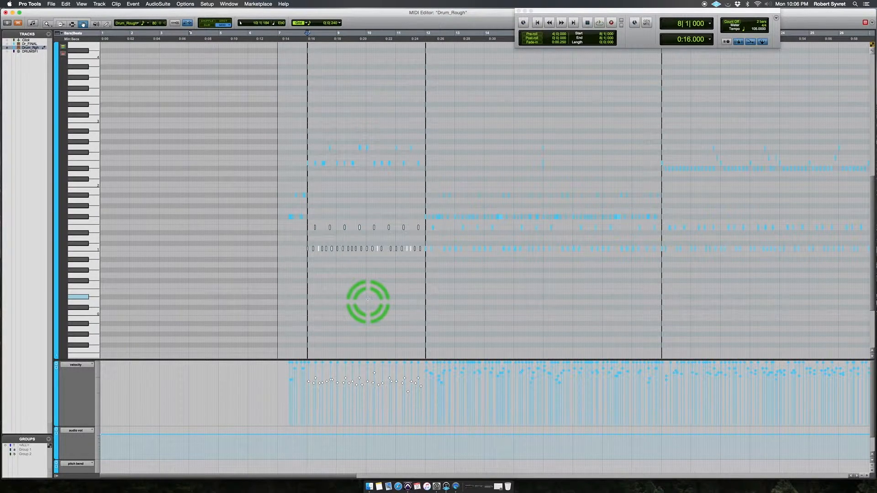
Step: Deselect the notes and place the edit cursor at the start of bar 8, with the section's notes in close-up
{"action": "key", "text": "F7"}
{"action": "left_click", "coordinate": [324, 242]}
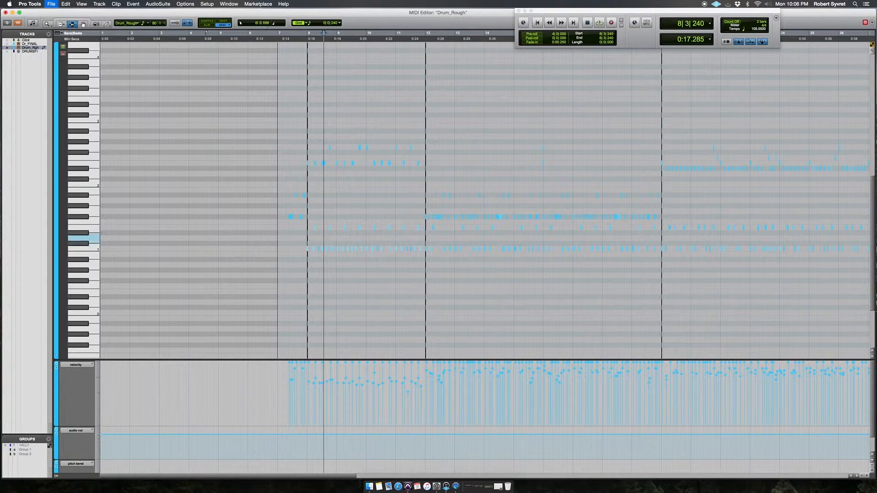
{"action": "left_click", "coordinate": [321, 239]}
{"action": "key", "text": "super+bracketright"}
{"action": "key", "text": "t"}
{"action": "key", "text": "t"}
{"action": "key", "text": "r"}
{"action": "left_click", "coordinate": [466, 264]}
{"action": "key", "text": "t"}
{"action": "key", "text": "r"}
{"action": "key", "text": "r"}
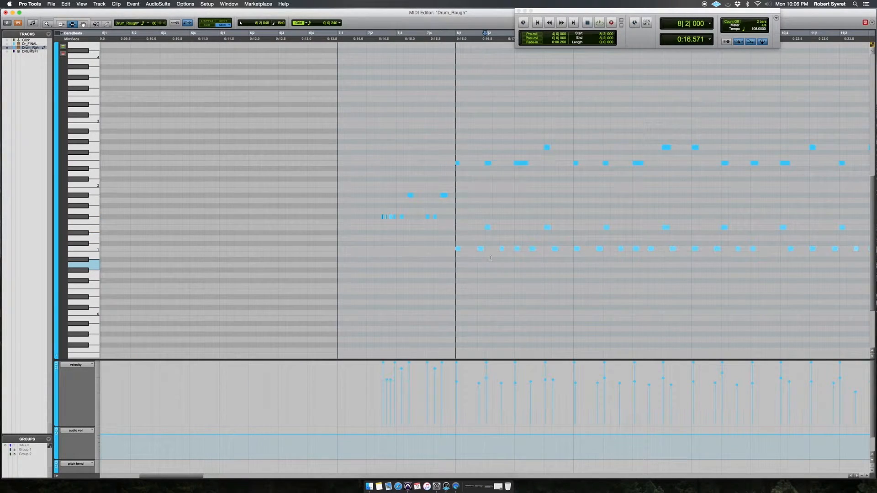
{"action": "left_click", "coordinate": [455, 247]}
Step: Solo the Drum_Rough track, save the session, and play the drum section from bar 8
{"action": "key", "text": "shift+s"}
{"action": "key", "text": "ctrl+equal"}
{"action": "left_click", "coordinate": [26, 106]}
{"action": "key", "text": "ctrl+equal"}
{"action": "key", "text": "super+s"}
{"action": "key", "text": "space"}
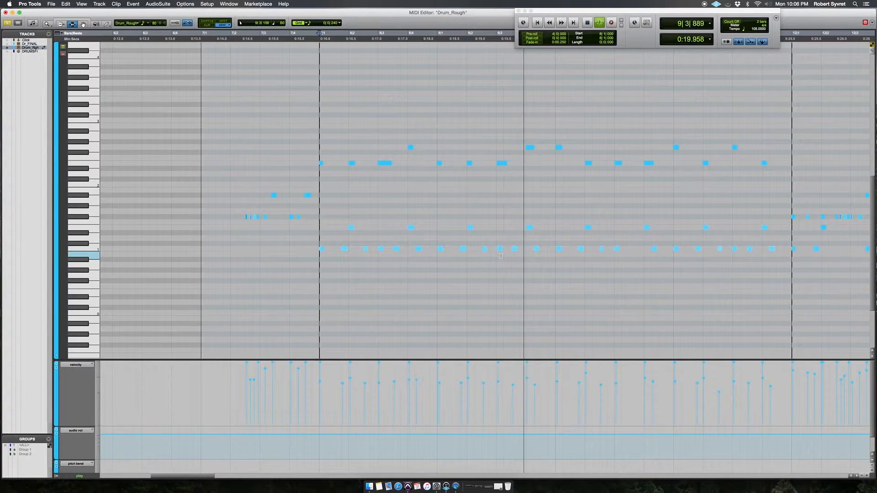
{"action": "left_click", "coordinate": [500, 257]}
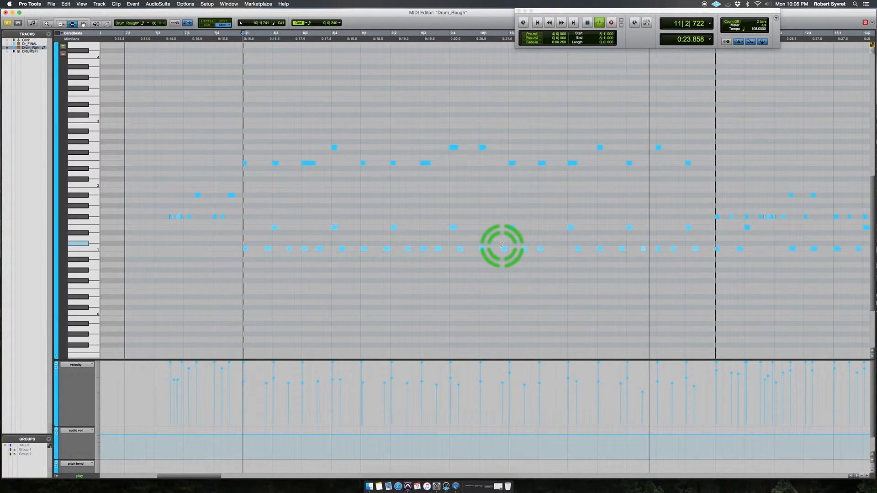
{"action": "key", "text": "super+s"}
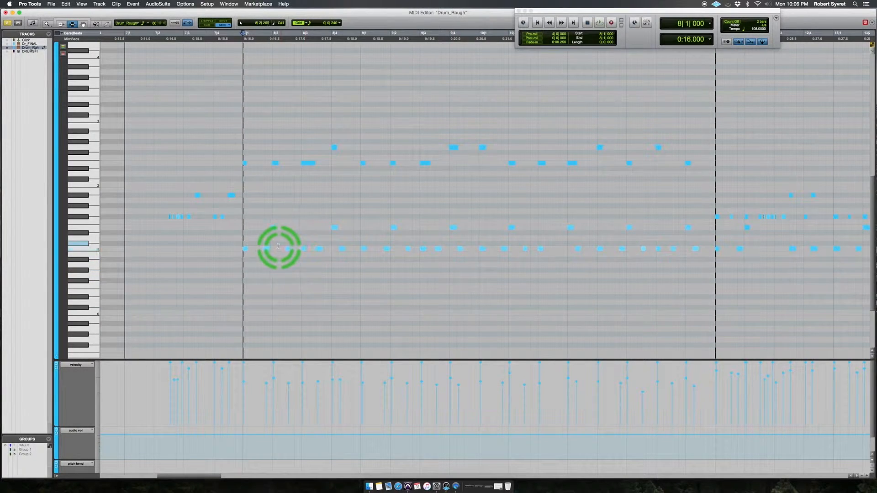
Step: Lower the velocity of the kick note on beat 3 of bar 8 and check the kick notes around it
{"action": "key", "text": "F7"}
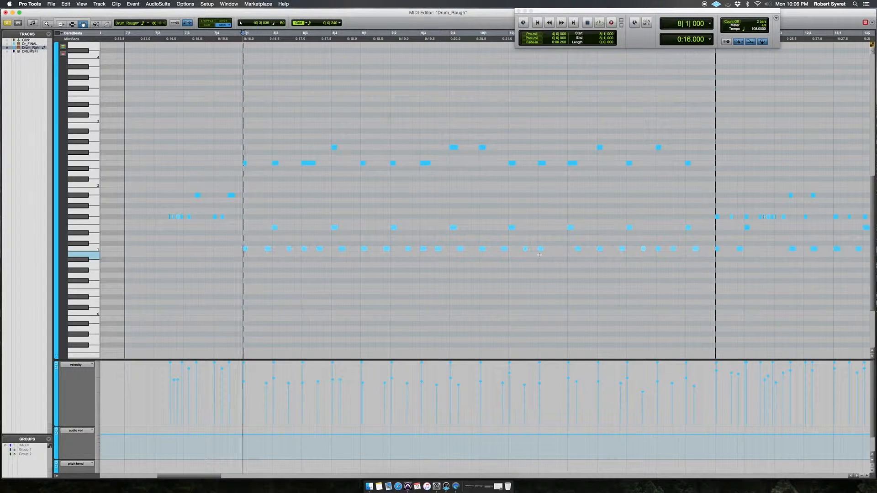
{"action": "left_click", "coordinate": [267, 248]}
{"action": "left_click", "coordinate": [268, 249]}
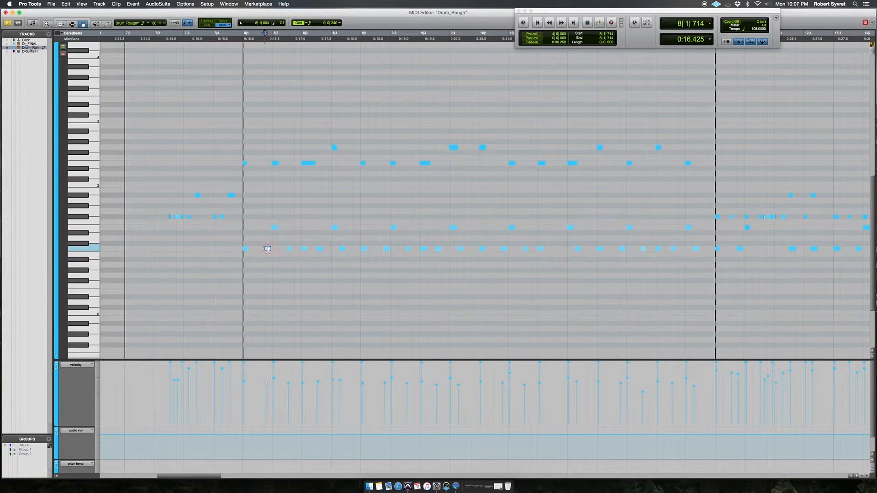
{"action": "left_click", "coordinate": [304, 249]}
{"action": "left_click", "coordinate": [319, 249]}
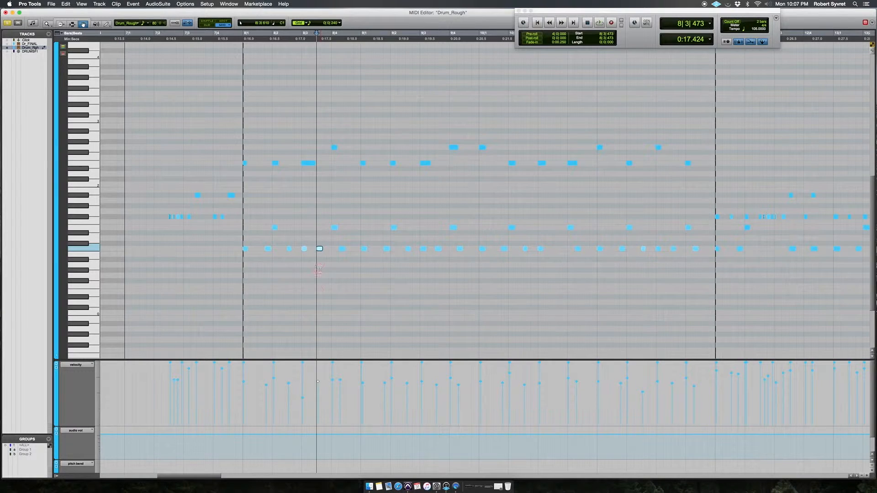
{"action": "left_click", "coordinate": [289, 249]}
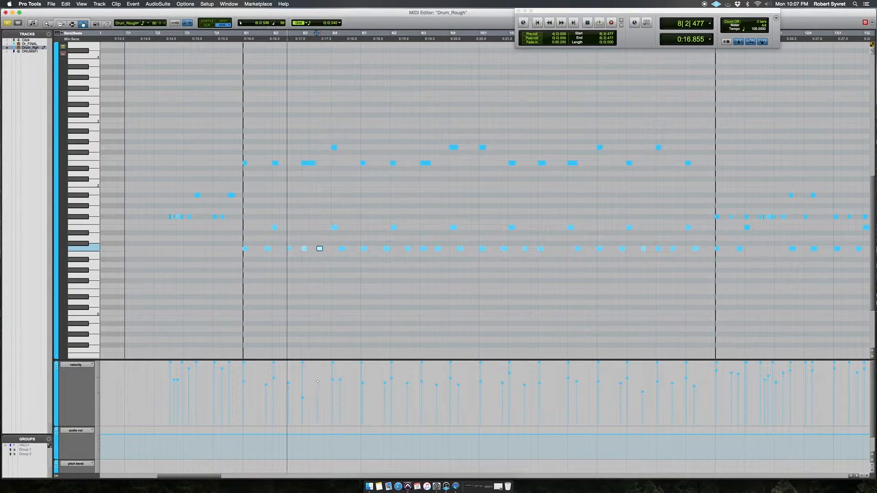
Step: Lower the velocities of the kick note on beat 3 of bar 9 and the kick note half a beat after it
{"action": "left_click", "coordinate": [423, 249]}
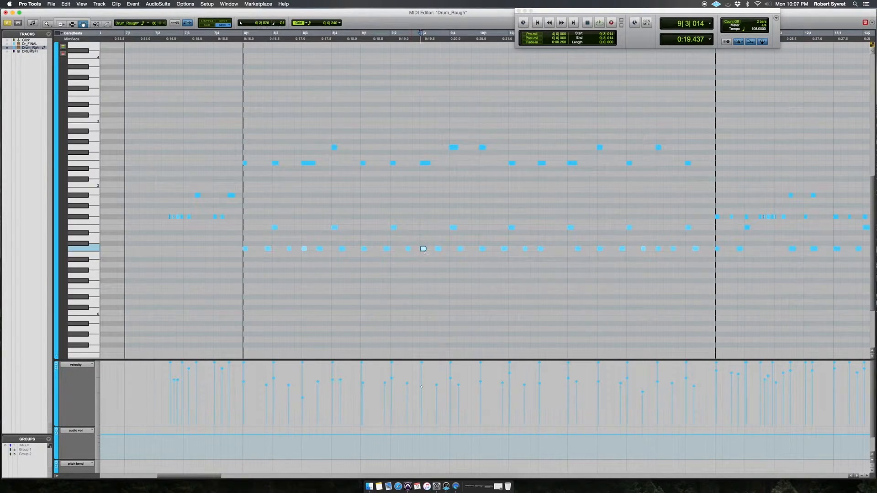
{"action": "left_click_drag", "start_coordinate": [420, 281], "coordinate": [420, 297]}
{"action": "left_click", "coordinate": [408, 249]}
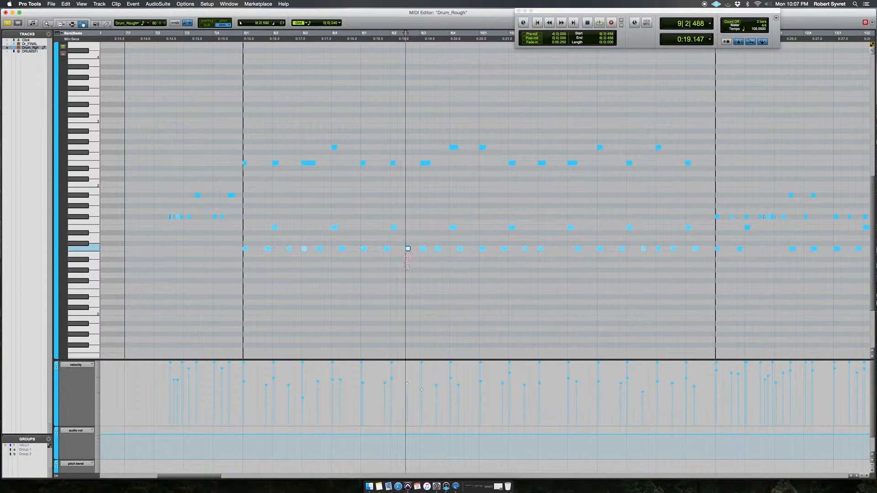
{"action": "left_click", "coordinate": [422, 248]}
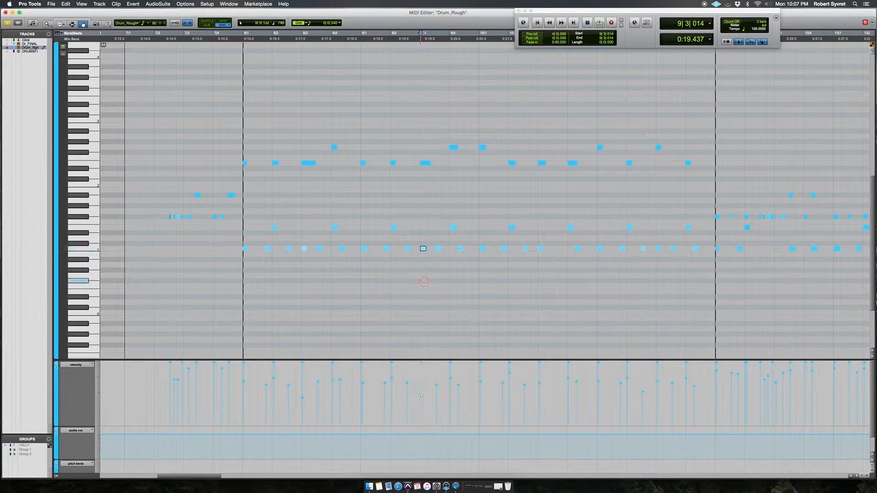
{"action": "left_click", "coordinate": [438, 249]}
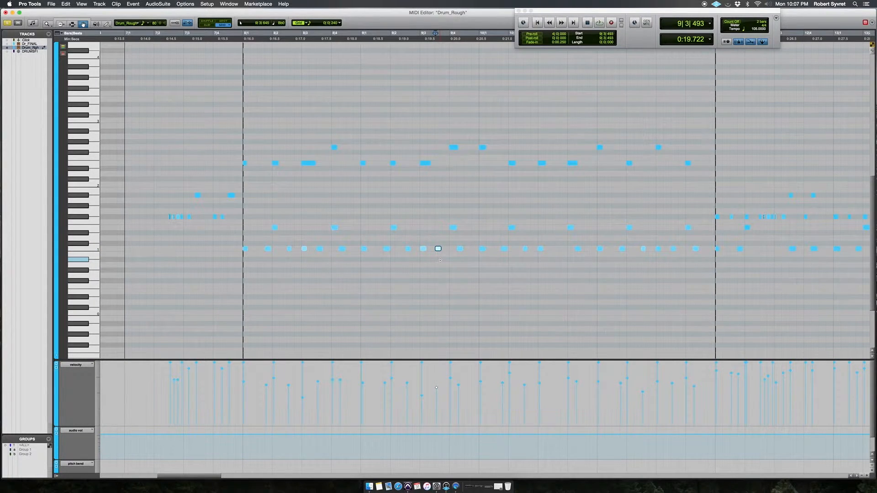
Step: Lower the velocities of selected kick notes in bars 10 and 11, including those on beats 1 and 3 of bar 11
{"action": "left_click", "coordinate": [484, 249]}
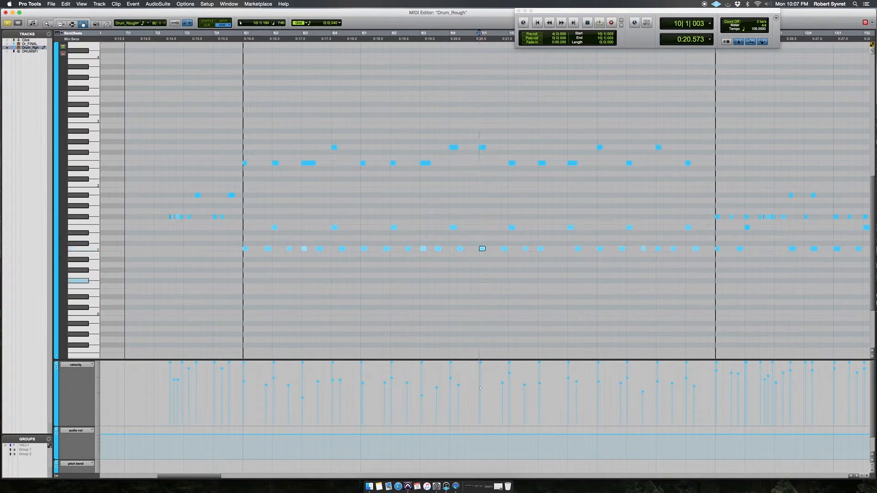
{"action": "left_click", "coordinate": [525, 249]}
{"action": "left_click", "coordinate": [600, 249]}
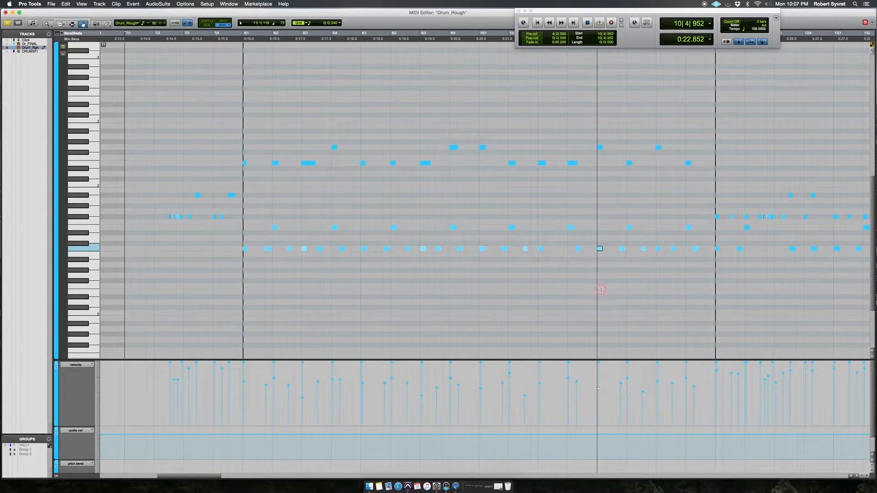
{"action": "left_click", "coordinate": [657, 248]}
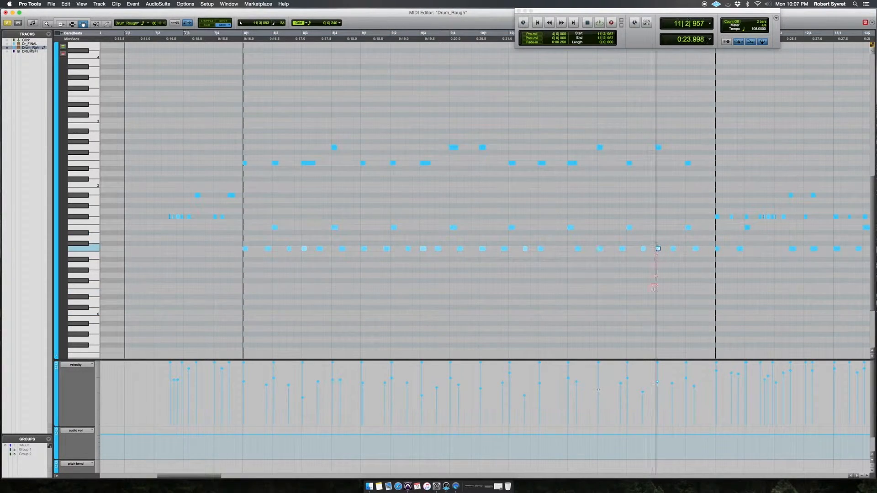
Step: Fine-tune the velocities of the two kick notes that follow beat 3 of bar 8
{"action": "key", "text": "F7"}
{"action": "key", "text": "F8"}
{"action": "left_click", "coordinate": [320, 249]}
{"action": "left_click", "coordinate": [341, 249]}
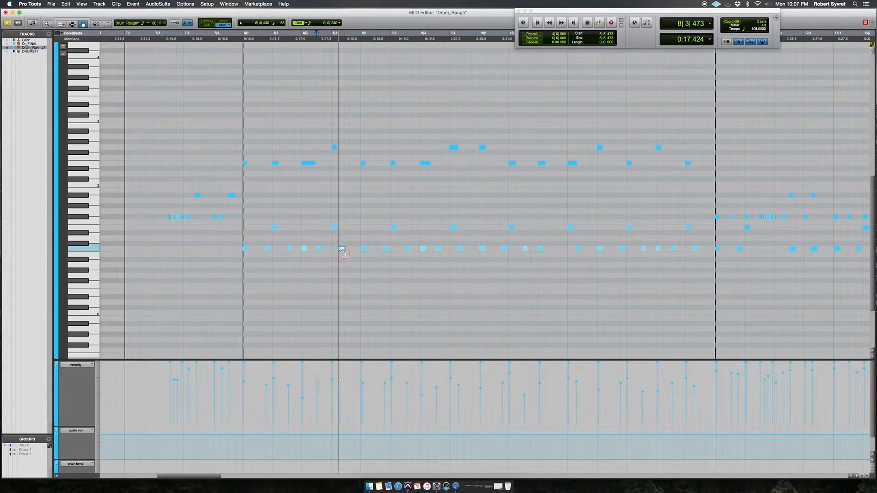
Step: Play the section from bar 8, adjust the velocity of the kick note just before beat 2 of bar 10, and stop playback
{"action": "key", "text": "F7"}
{"action": "key", "text": "space"}
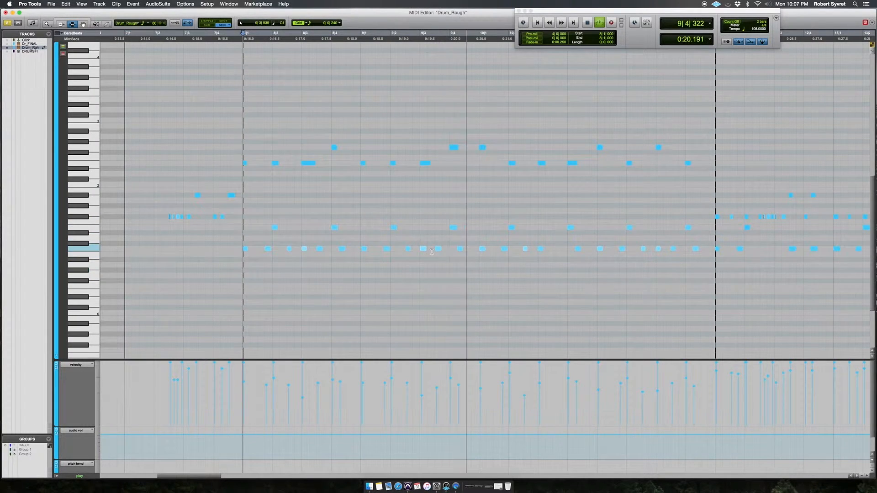
{"action": "left_click", "coordinate": [505, 250]}
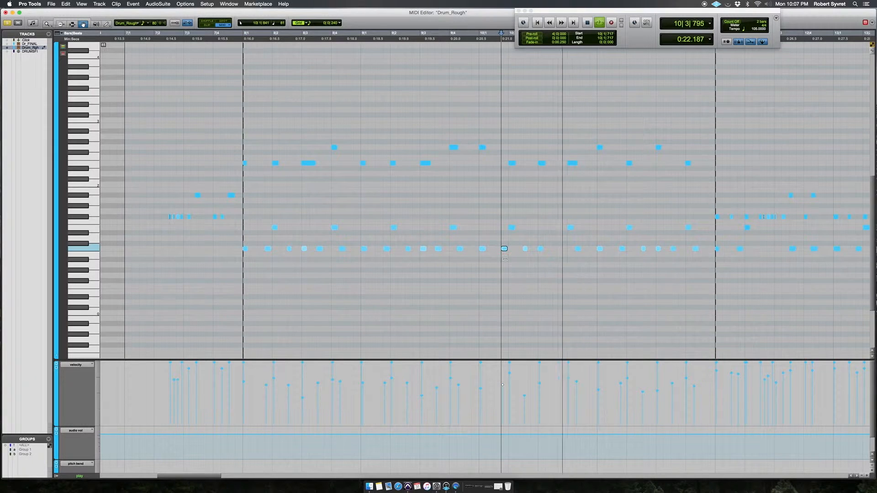
{"action": "key", "text": "space"}
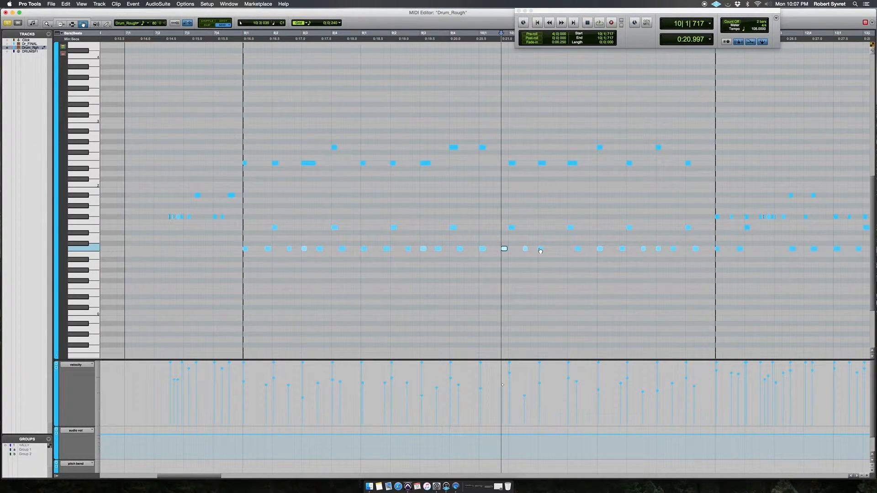
Step: Add a kick note half a beat after beat 3 of bar 10, save the session, and start playback in bar 10
{"action": "left_click", "coordinate": [540, 249]}
{"action": "left_click", "coordinate": [553, 248]}
{"action": "key", "text": "super+s"}
{"action": "key", "text": "space"}
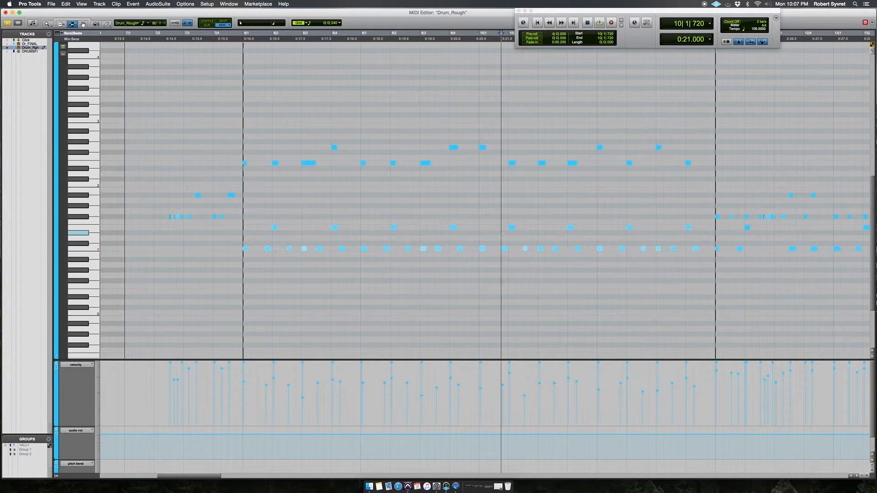
Step: Adjust the velocities of the added bar 10 kick note and the kick note after it, and stop playback
{"action": "left_click", "coordinate": [555, 249]}
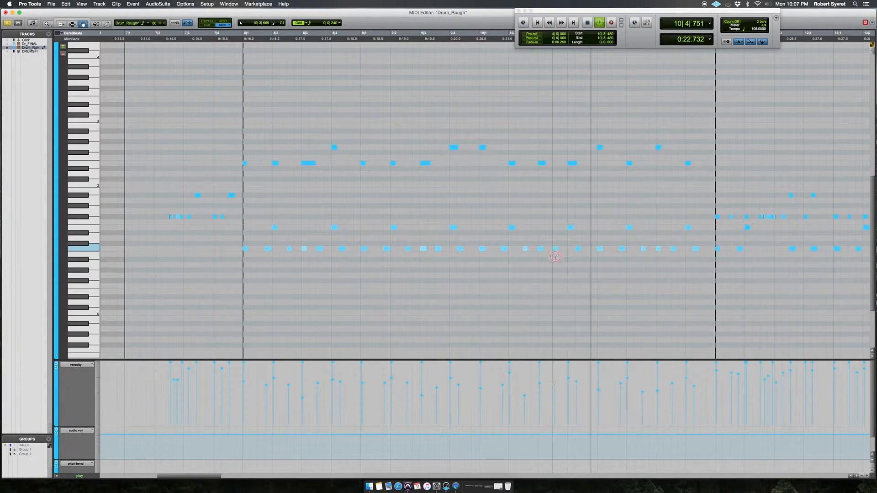
{"action": "left_click", "coordinate": [578, 248]}
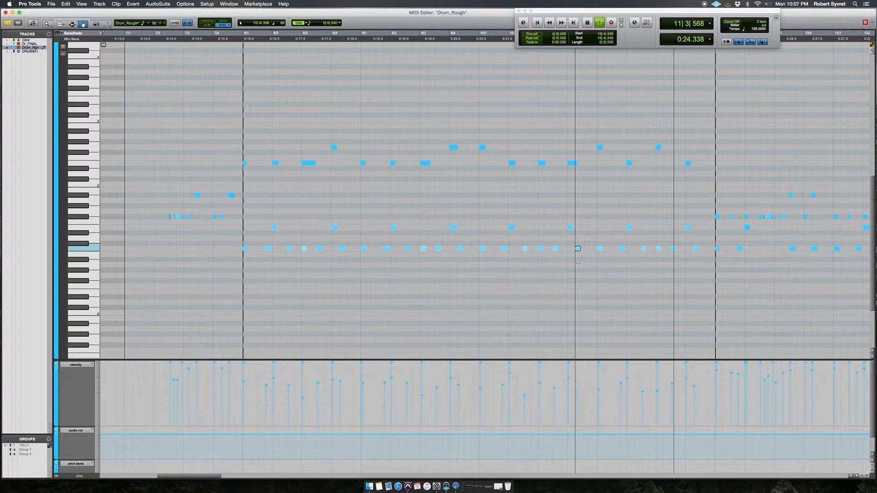
{"action": "key", "text": "F7"}
{"action": "key", "text": "space"}
Step: Select the snare notes in bars 8 to 11 to check their velocities, and deselect them
{"action": "key", "text": "F8"}
{"action": "left_click", "coordinate": [274, 228]}
{"action": "left_click", "coordinate": [263, 234]}
{"action": "left_click_drag", "start_coordinate": [302, 235], "coordinate": [695, 212]}
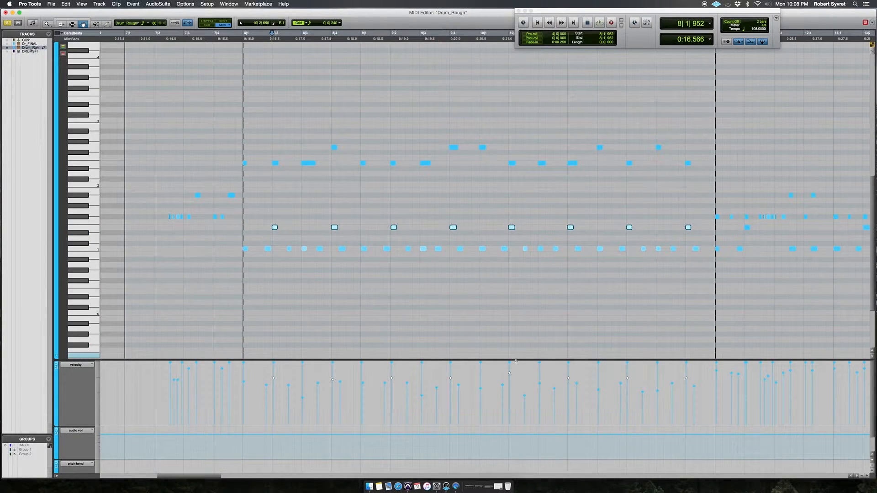
{"action": "left_click", "coordinate": [315, 222]}
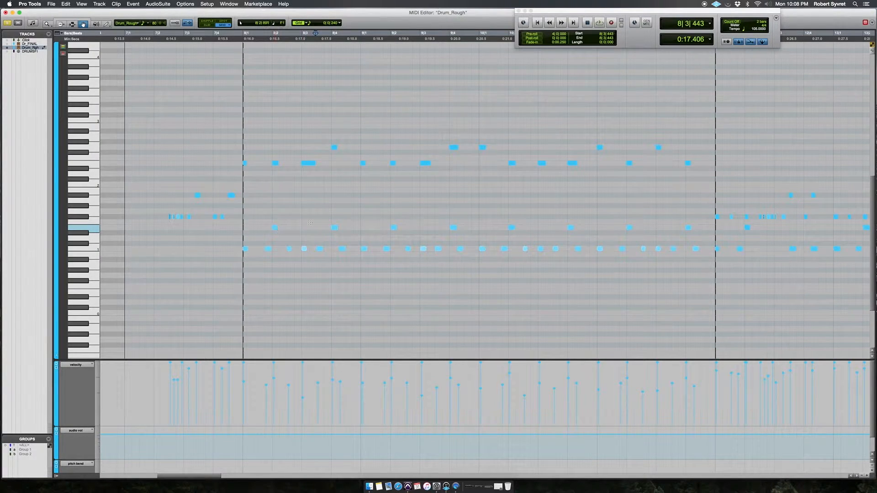
Step: Move the snare note on beat 4 of bar 8 down from E1 to D1
{"action": "left_click", "coordinate": [335, 228]}
{"action": "left_click_drag", "start_coordinate": [334, 239], "coordinate": [334, 238]}
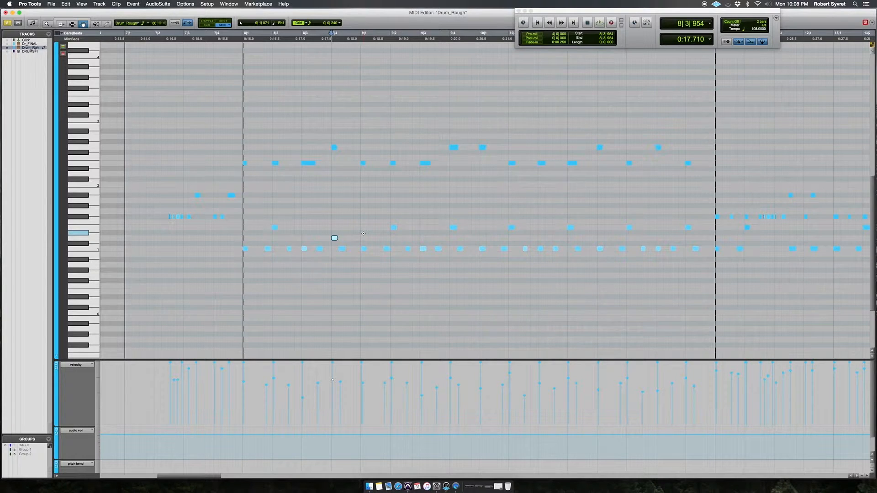
{"action": "left_click", "coordinate": [363, 234]}
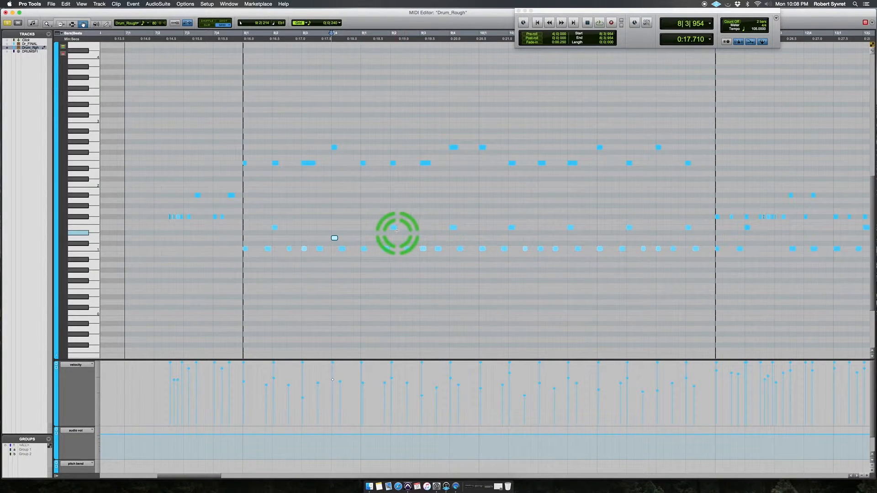
Step: Move the remaining snare notes in bars 8 to 11 down from E1 to D1 and save the session
{"action": "left_click_drag", "start_coordinate": [266, 228], "coordinate": [693, 213]}
{"action": "left_click_drag", "start_coordinate": [688, 229], "coordinate": [688, 238]}
{"action": "key", "text": "super+s"}
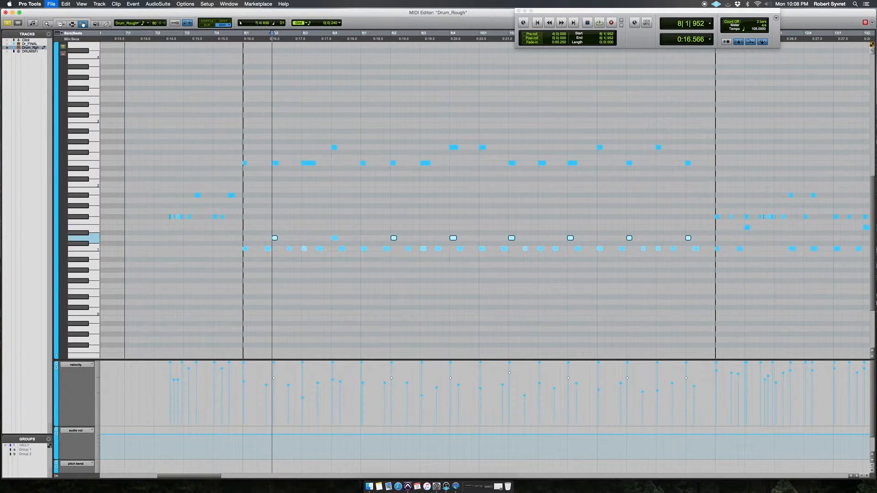
Step: Play back from the start of bar 8 to hear the snare notes on D1, and stop playback
{"action": "key", "text": "F7"}
{"action": "left_click", "coordinate": [244, 231]}
{"action": "key", "text": "space"}
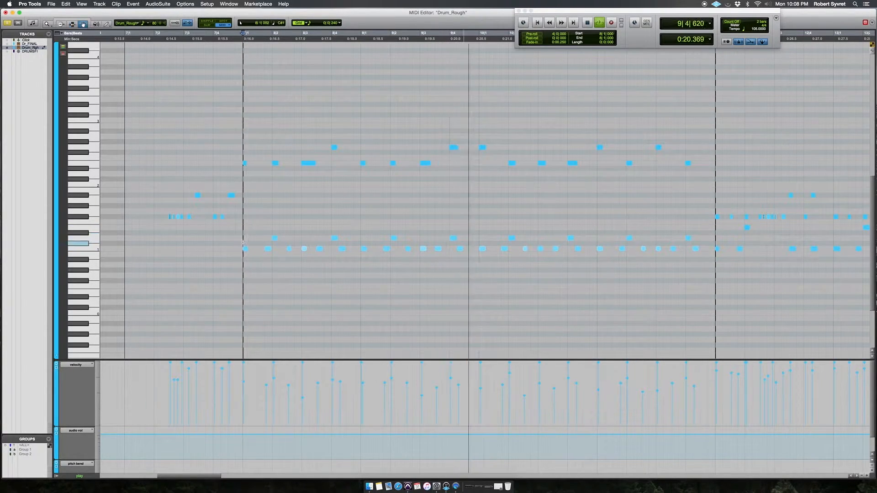
{"action": "key", "text": "space"}
Step: Move all snare notes in bars 8 to 11 up from D1 to D#1 and play back from bar 8
{"action": "key", "text": "F8"}
{"action": "left_click_drag", "start_coordinate": [262, 242], "coordinate": [689, 233]}
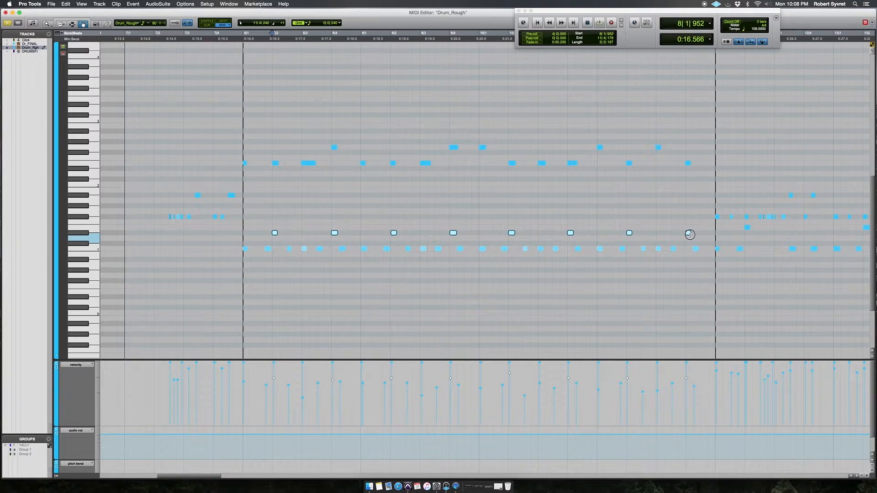
{"action": "key", "text": "F6"}
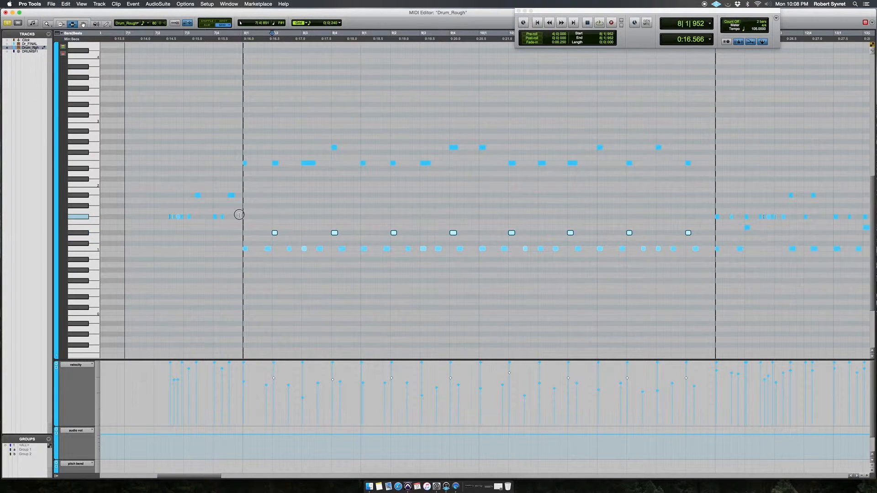
{"action": "left_click", "coordinate": [239, 215]}
{"action": "key", "text": "space"}
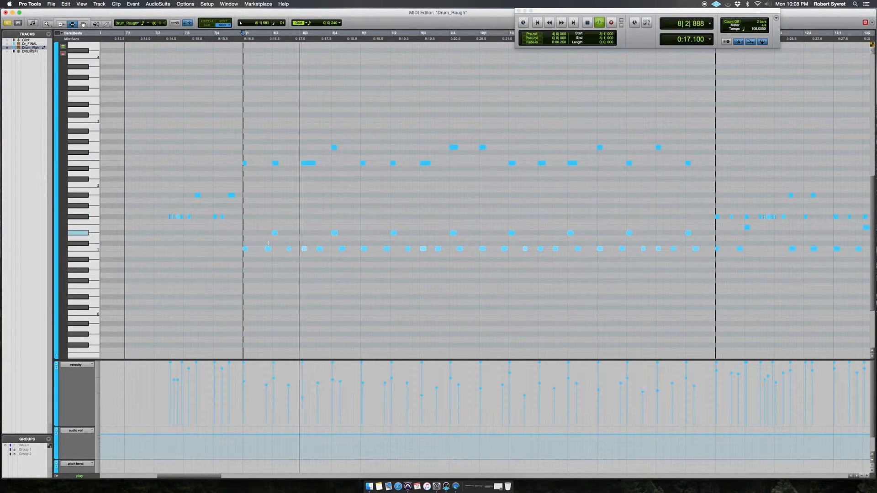
{"action": "key", "text": "F8"}
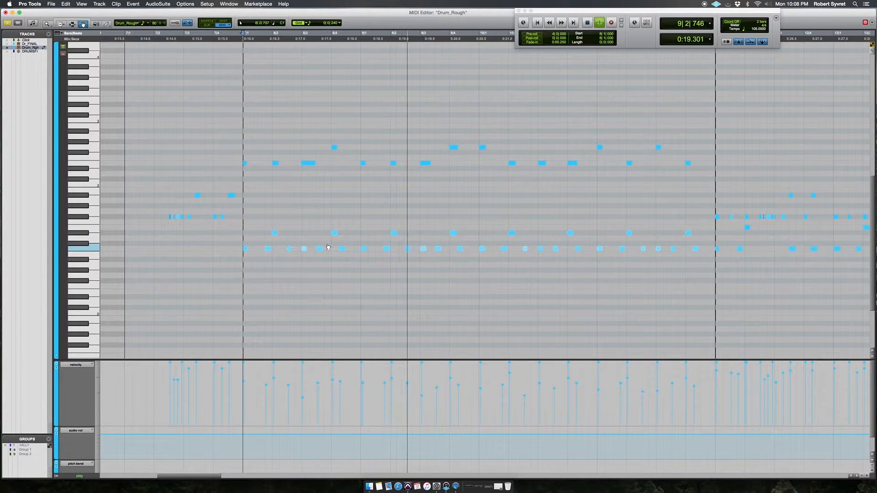
{"action": "key", "text": "space"}
Step: Undo the last three snare pitch moves in bars 8 to 11 and save the session
{"action": "key", "text": "super+z"}
{"action": "key", "text": "super+z"}
{"action": "key", "text": "super+z"}
{"action": "key", "text": "super+s"}
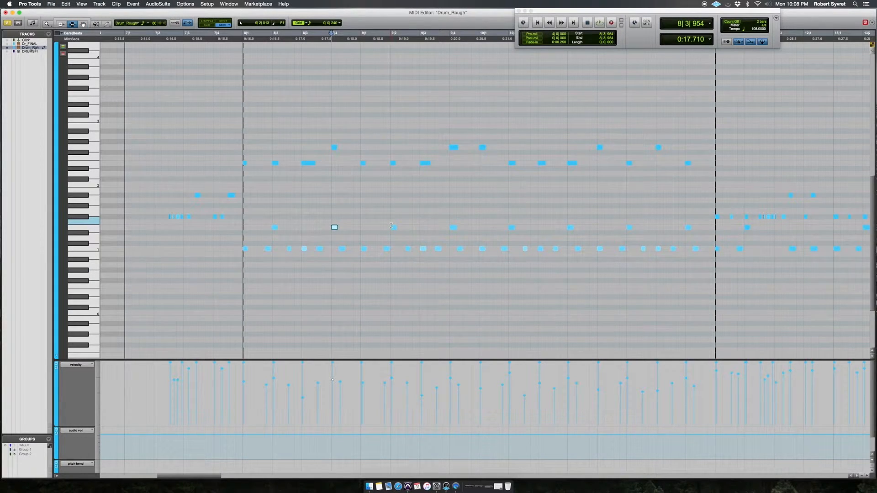
Step: Fine-tune the velocities of the two snare notes on beats 2 and 4 of bar 8
{"action": "left_click", "coordinate": [390, 226]}
{"action": "key", "text": "r"}
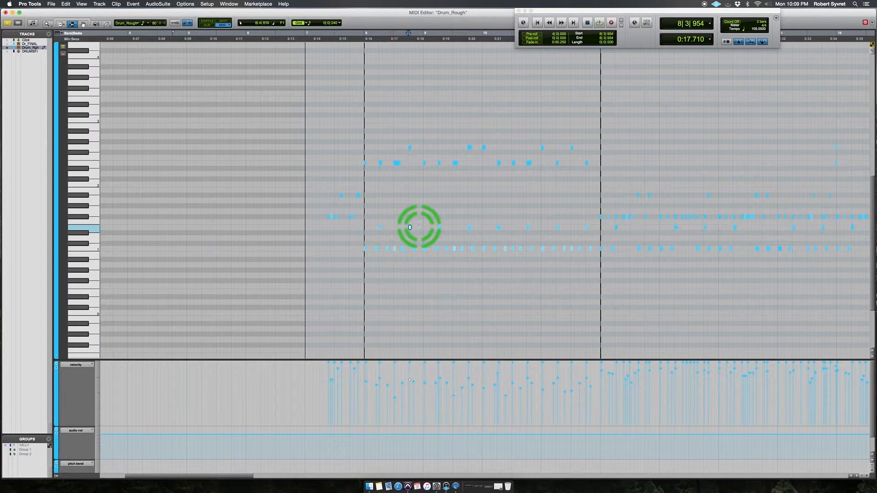
{"action": "left_click", "coordinate": [405, 216]}
{"action": "key", "text": "t"}
{"action": "left_click", "coordinate": [467, 225]}
{"action": "key", "text": "t"}
{"action": "key", "text": "t"}
{"action": "key", "text": "r"}
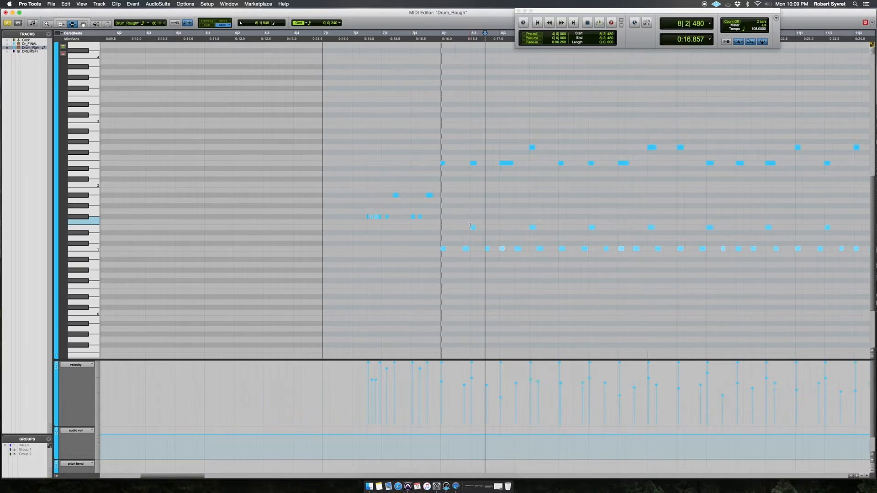
{"action": "key", "text": "r"}
{"action": "key", "text": "F8"}
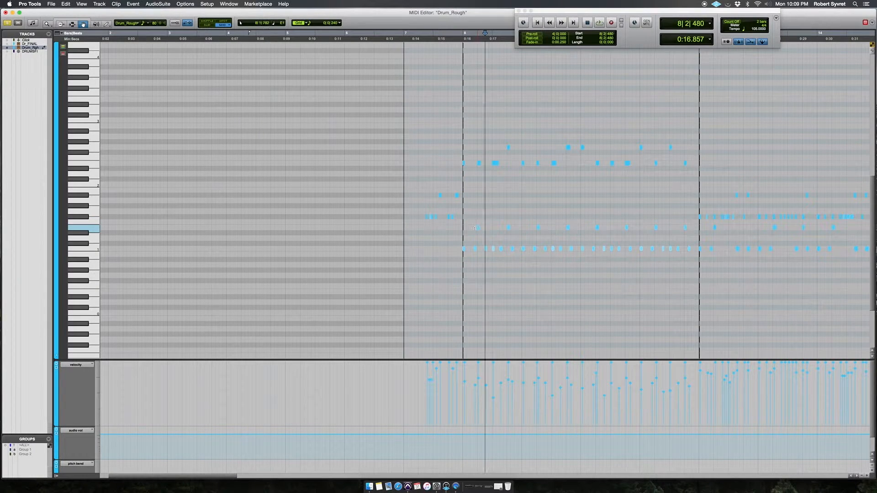
{"action": "left_click", "coordinate": [478, 228]}
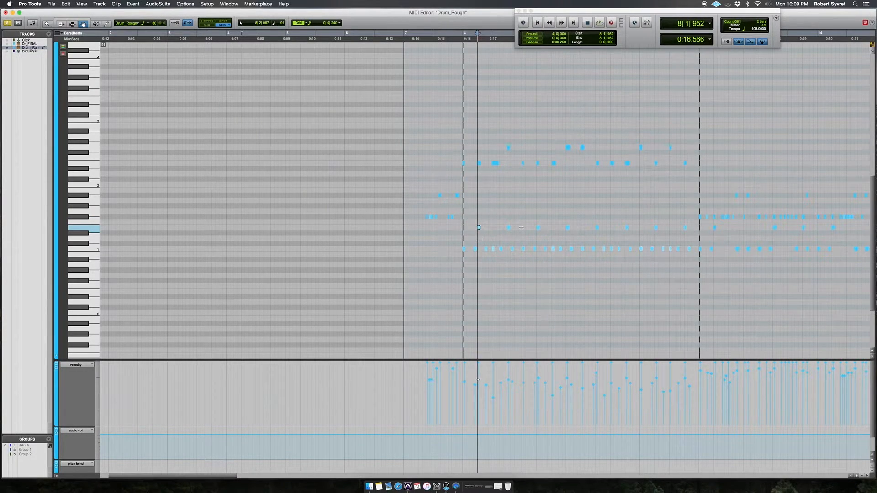
{"action": "left_click_drag", "start_coordinate": [479, 227], "coordinate": [508, 228]}
Step: Go through the snare notes in bars 9 to 11 one by one and fine-tune their velocities
{"action": "left_click", "coordinate": [537, 227]}
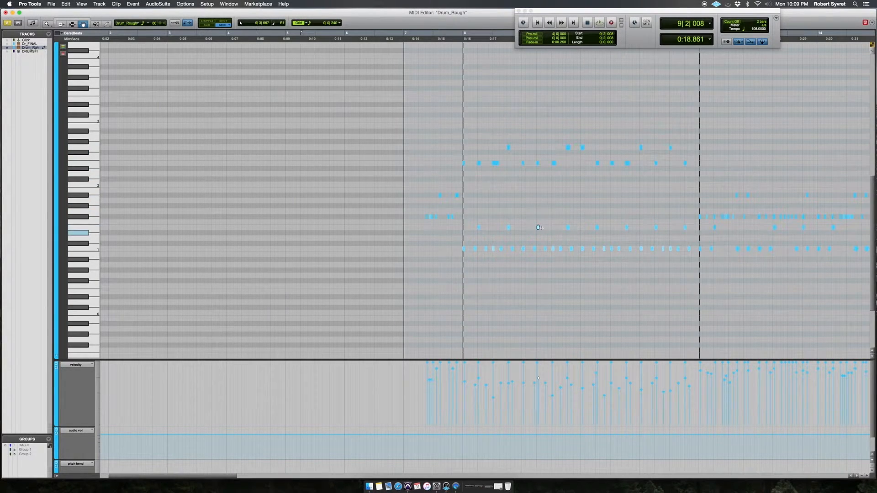
{"action": "left_click", "coordinate": [596, 228]}
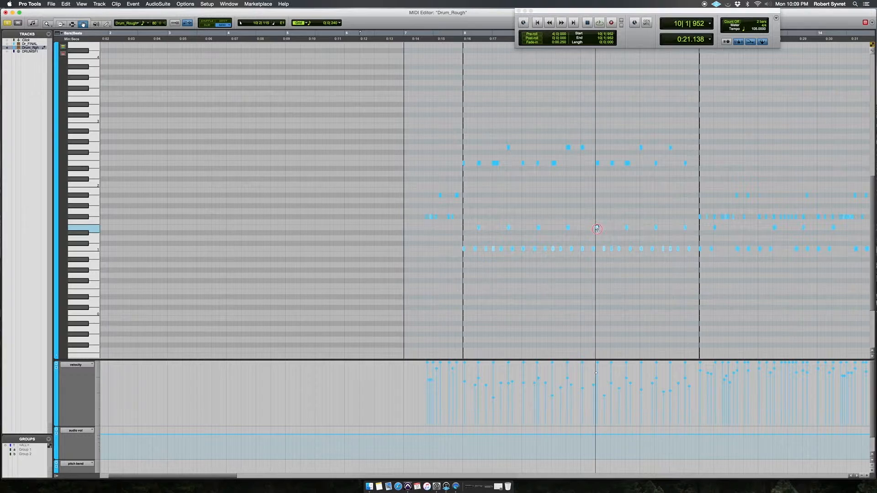
{"action": "left_click", "coordinate": [568, 228]}
{"action": "left_click", "coordinate": [654, 228]}
{"action": "left_click", "coordinate": [685, 228]}
Step: Play back bars 8 to 11 from the start of bar 8, stop, and save the session
{"action": "key", "text": "F7"}
{"action": "left_click", "coordinate": [462, 188]}
{"action": "key", "text": "space"}
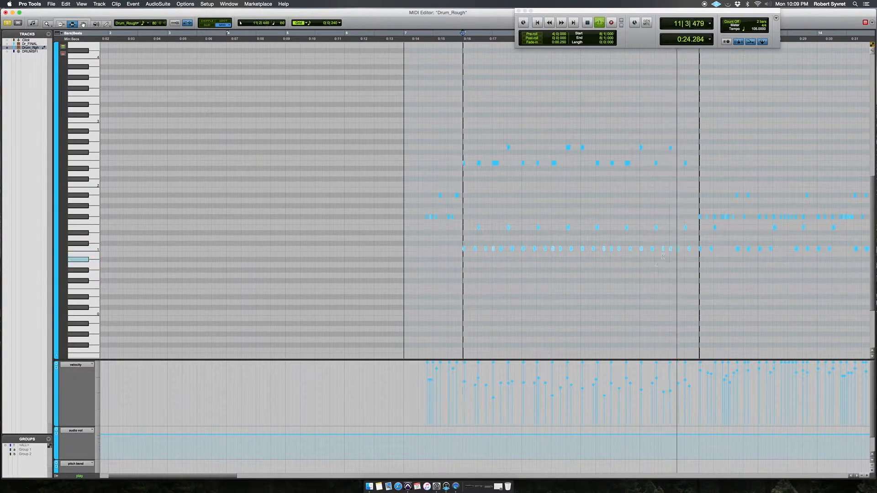
{"action": "key", "text": "space"}
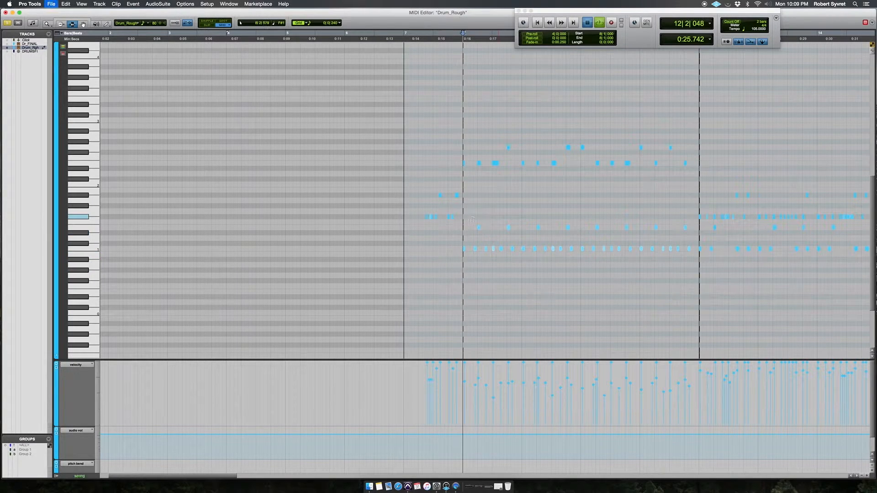
Step: Examine the drum notes of the bar 8 section and the sections that follow it
{"action": "key", "text": "F8"}
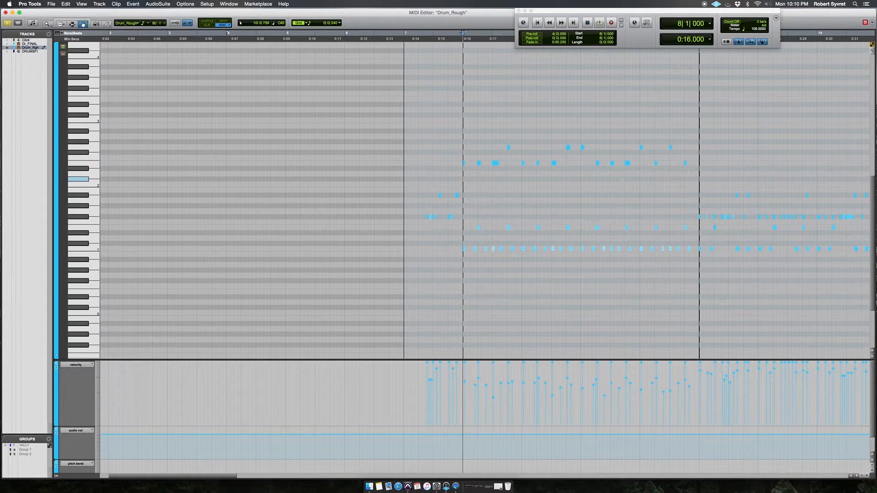
{"action": "left_click", "coordinate": [583, 166]}
{"action": "key", "text": "r"}
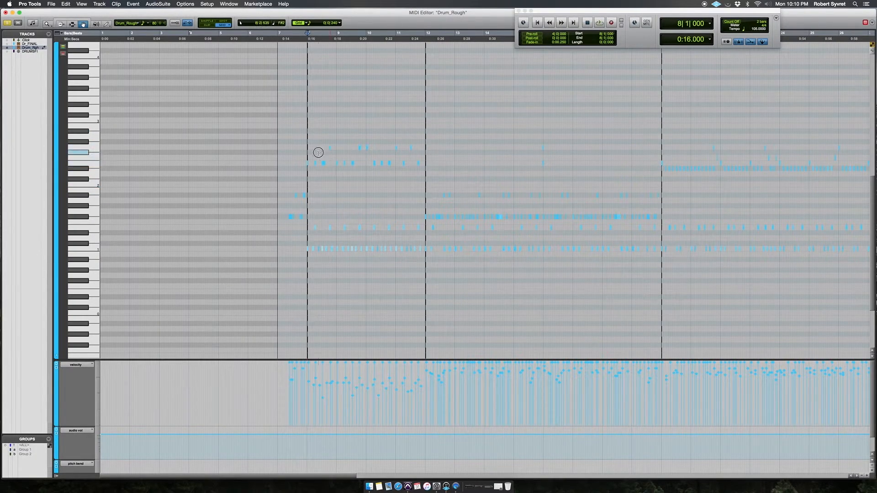
{"action": "key", "text": "t"}
{"action": "key", "text": "t"}
{"action": "left_click", "coordinate": [372, 198]}
{"action": "scroll", "coordinate": [372, 198], "scroll_direction": "left", "scroll_amount": 10}
{"action": "scroll", "coordinate": [645, 197], "scroll_direction": "right", "scroll_amount": 6}
Step: Play back the bar 7 drum fill from 7|2|000 and stop playback
{"action": "key", "text": "r"}
{"action": "left_click", "coordinate": [470, 200]}
{"action": "key", "text": "t"}
{"action": "key", "text": "t"}
{"action": "key", "text": "t"}
{"action": "key", "text": "r"}
{"action": "key", "text": "r"}
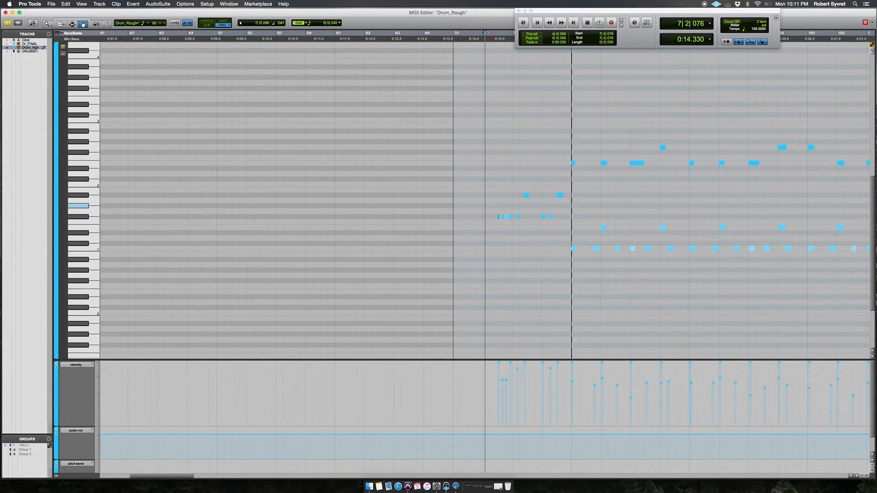
{"action": "left_click", "coordinate": [476, 190]}
{"action": "left_click", "coordinate": [485, 202]}
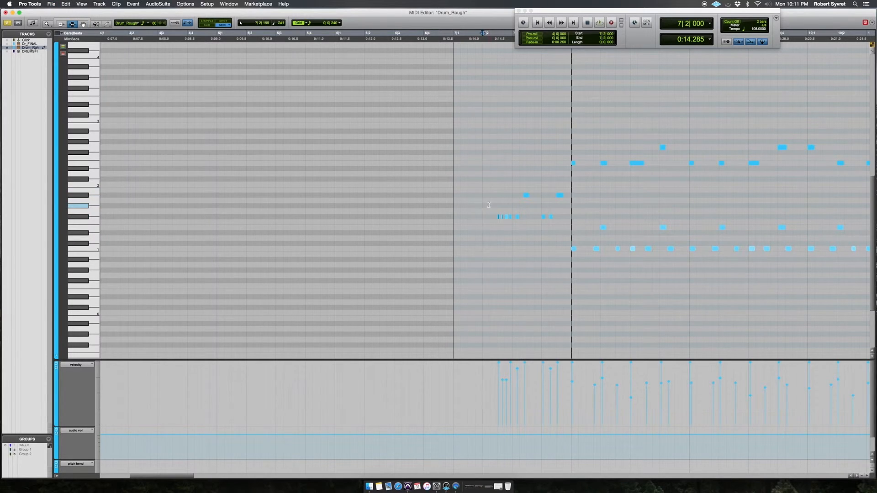
{"action": "key", "text": "space"}
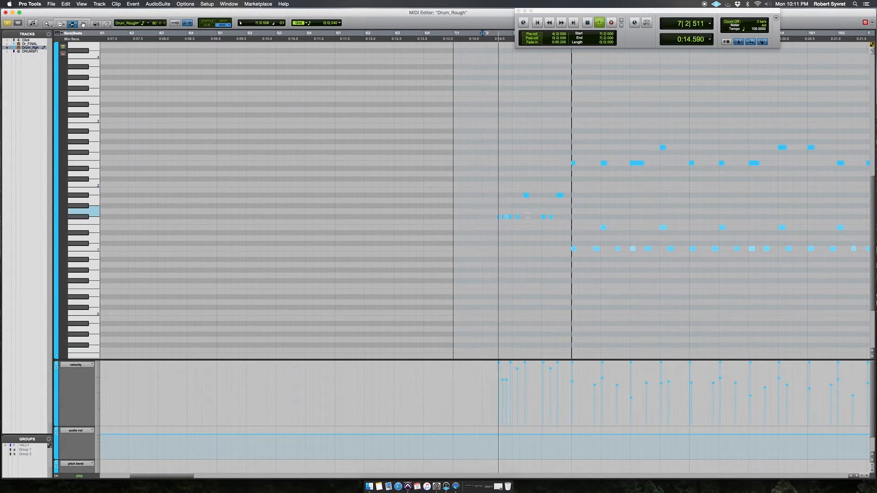
{"action": "key", "text": "space"}
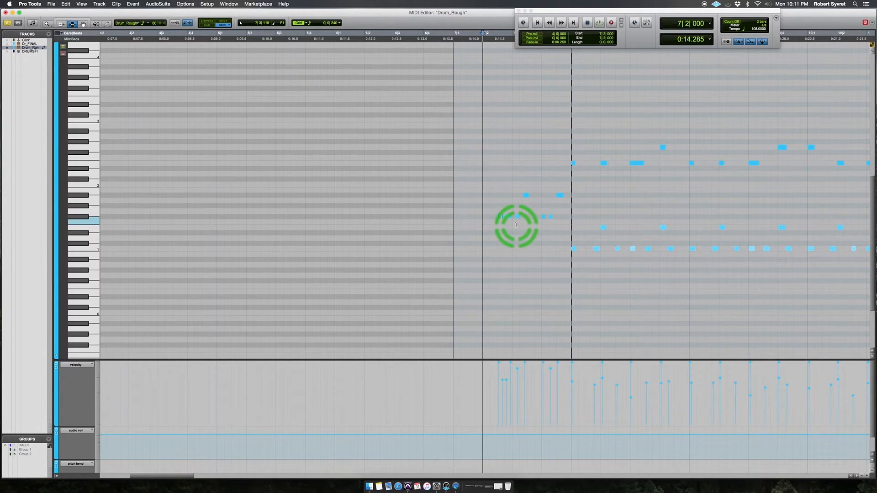
Step: Examine the short notes at the beginning of the bar 7 fill up close
{"action": "key", "text": "t"}
{"action": "key", "text": "t"}
{"action": "key", "text": "t"}
{"action": "key", "text": "r"}
{"action": "key", "text": "r"}
{"action": "key", "text": "F8"}
{"action": "left_click", "coordinate": [521, 223]}
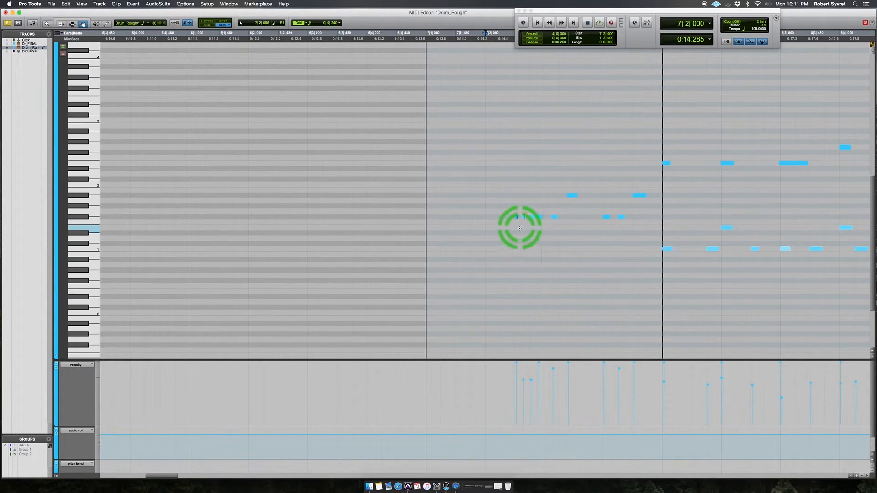
{"action": "key", "text": "t"}
{"action": "key", "text": "t"}
{"action": "key", "text": "t"}
{"action": "key", "text": "r"}
{"action": "key", "text": "r"}
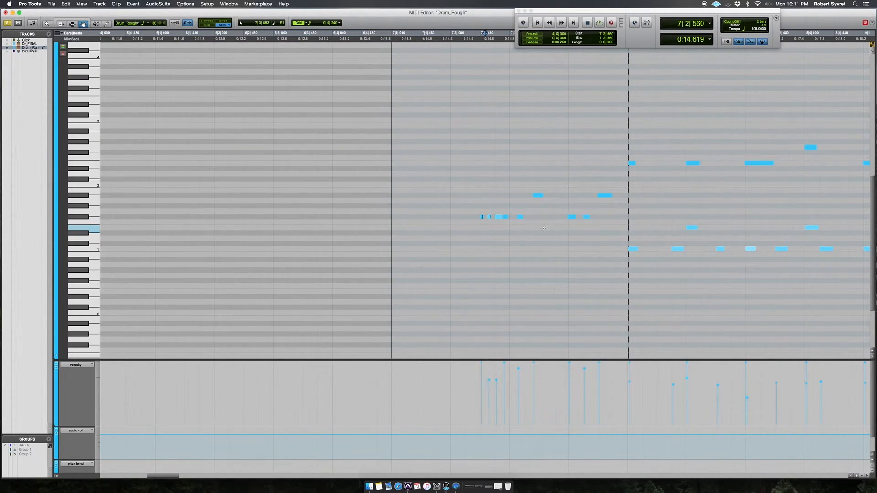
Step: Play back the bar 7 fill from 7|1|480 and stop playback
{"action": "left_click", "coordinate": [460, 208]}
{"action": "key", "text": "F7"}
{"action": "left_click", "coordinate": [451, 199]}
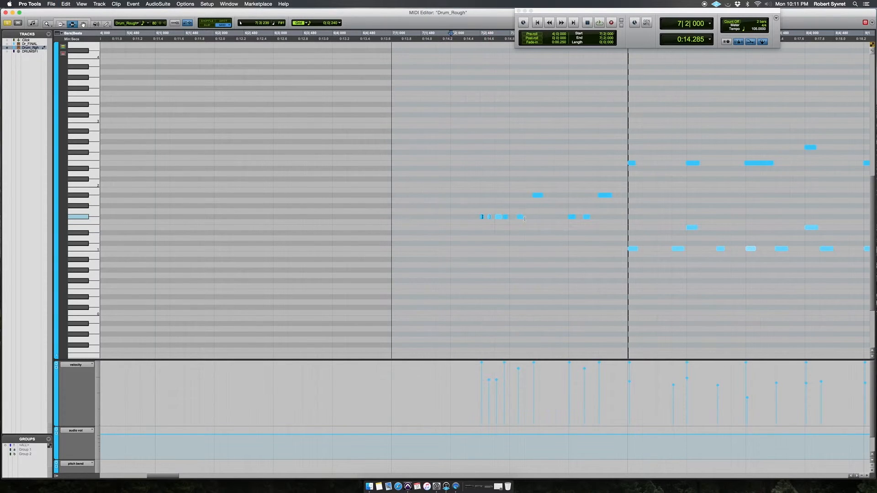
{"action": "left_click", "coordinate": [418, 208]}
{"action": "key", "text": "space"}
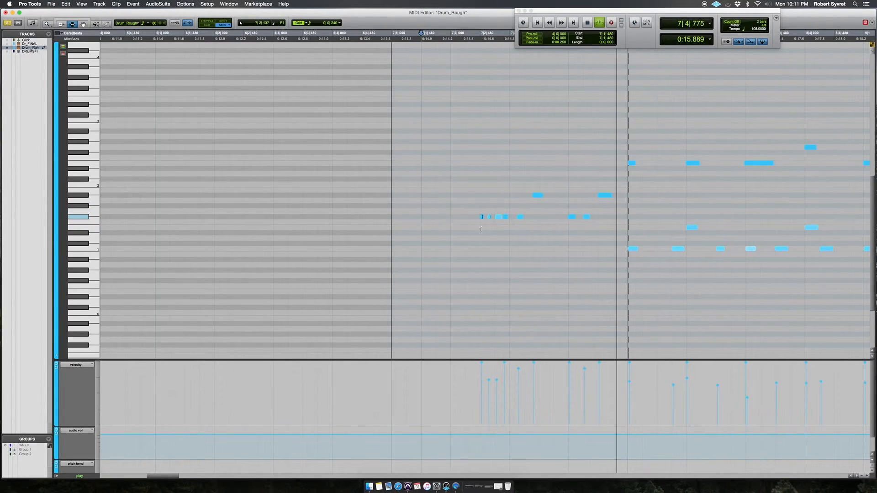
{"action": "key", "text": "space"}
Step: Set the velocity of the first note in the bar 7 fill to 110
{"action": "left_click", "coordinate": [494, 228]}
{"action": "key", "text": "t"}
{"action": "key", "text": "t"}
{"action": "key", "text": "t"}
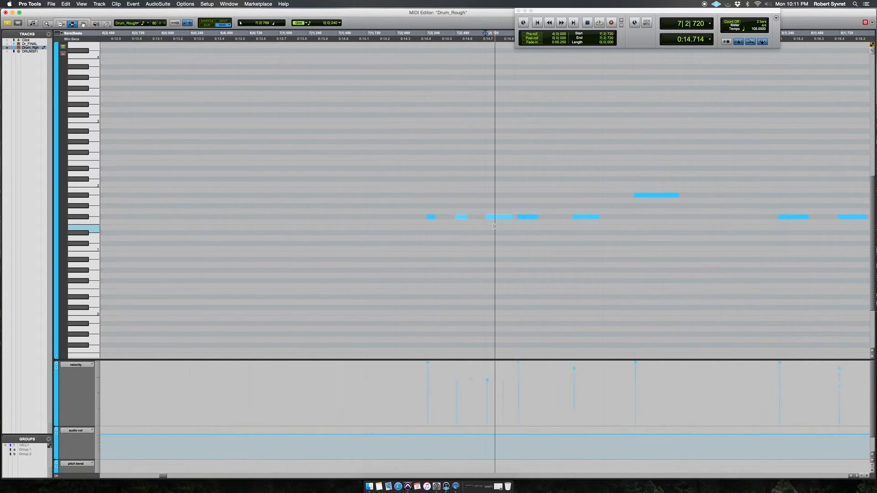
{"action": "key", "text": "r"}
{"action": "key", "text": "r"}
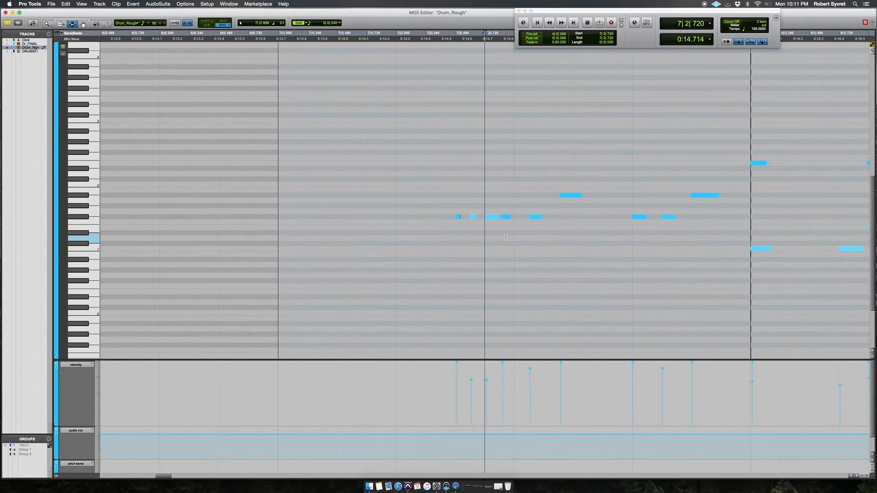
{"action": "left_click", "coordinate": [455, 202]}
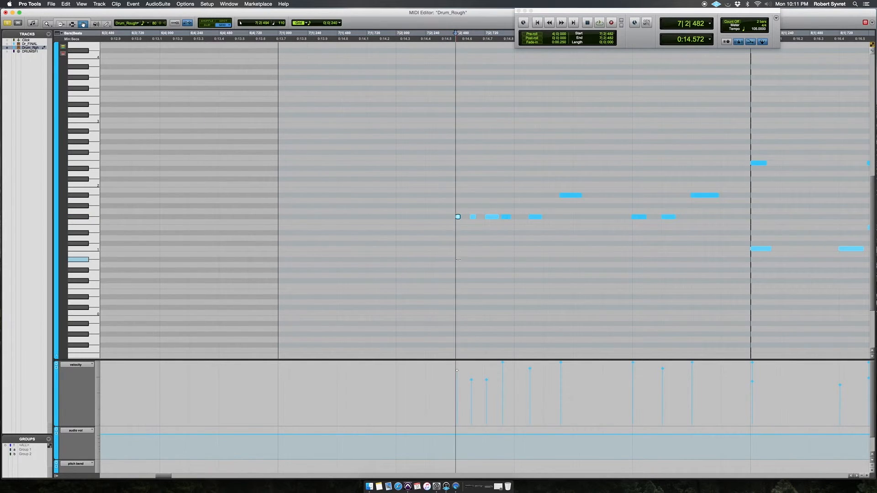
Step: Lower the second fill note's velocity to about 39, keep the third slightly higher, and reduce the fourth and fifth notes' velocities
{"action": "left_click_drag", "start_coordinate": [473, 226], "coordinate": [494, 211]}
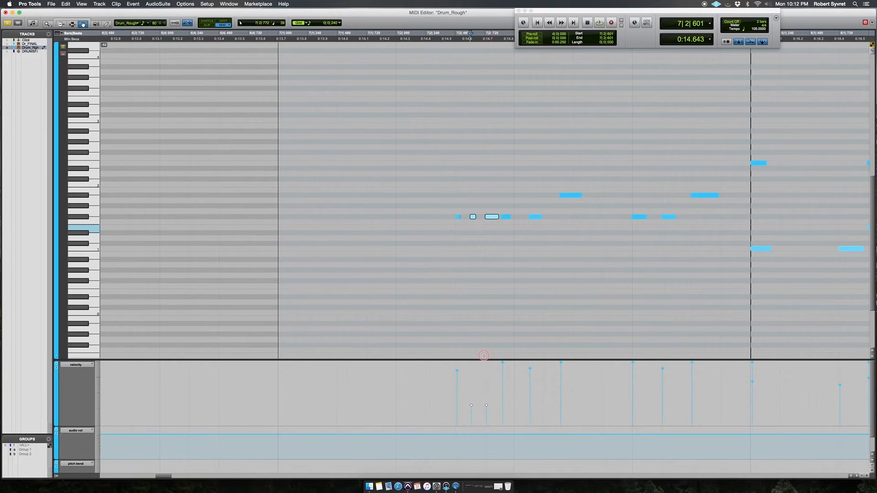
{"action": "left_click", "coordinate": [491, 216]}
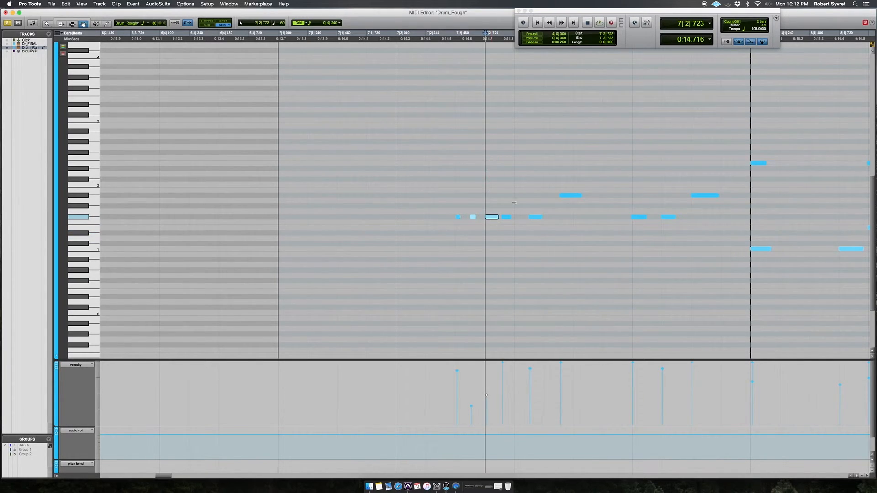
{"action": "left_click_drag", "start_coordinate": [514, 202], "coordinate": [502, 262]}
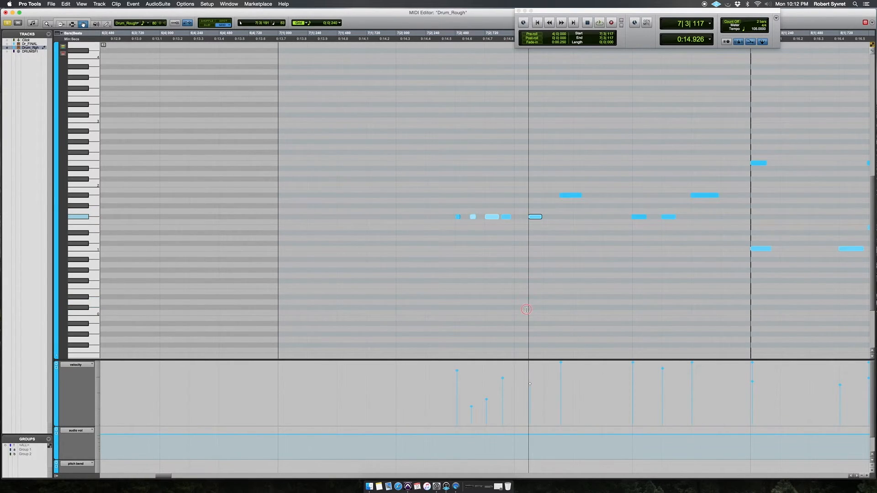
Step: Play back the bar 7 fill from 7|2|480 and raise the velocities of its second and third notes slightly together
{"action": "left_click", "coordinate": [456, 204]}
{"action": "key", "text": "space"}
{"action": "key", "text": "space"}
{"action": "left_click", "coordinate": [473, 217]}
{"action": "left_click", "coordinate": [492, 217], "text": "shift"}
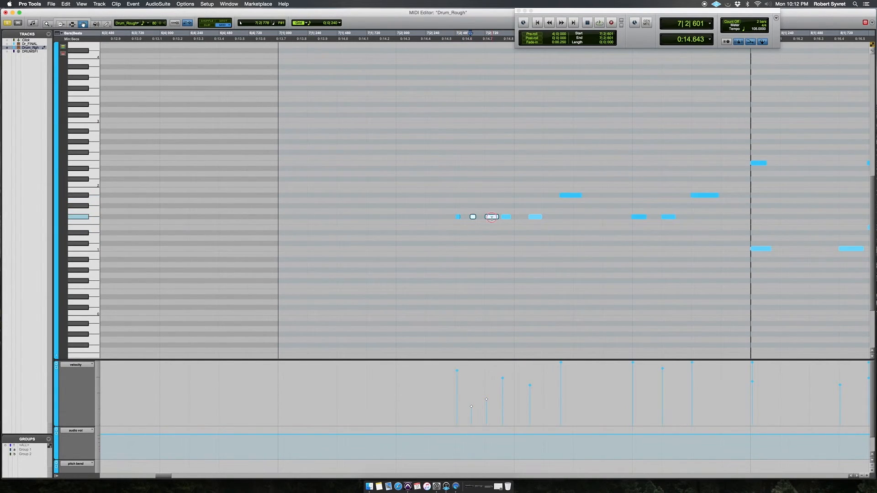
Step: Raise the second fill note's velocity a little more between playbacks of the fill, and place the cursor at 7|1|000
{"action": "left_click", "coordinate": [441, 189]}
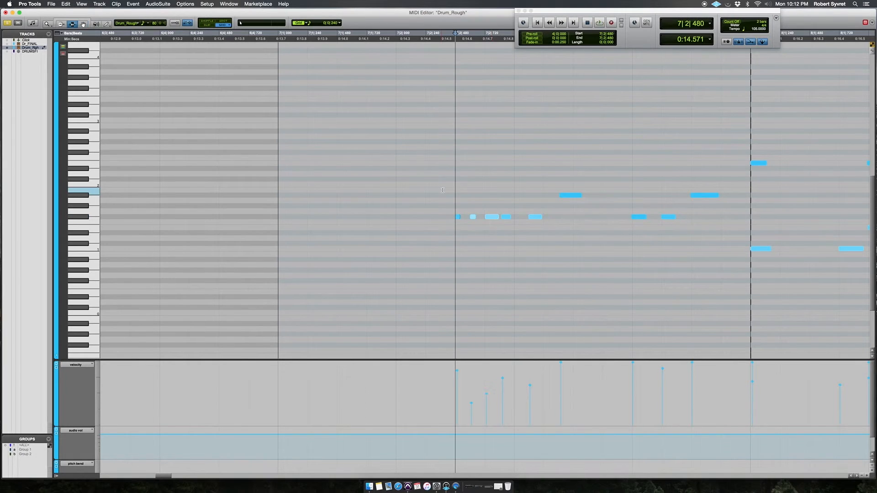
{"action": "key", "text": "space"}
{"action": "left_click", "coordinate": [472, 216]}
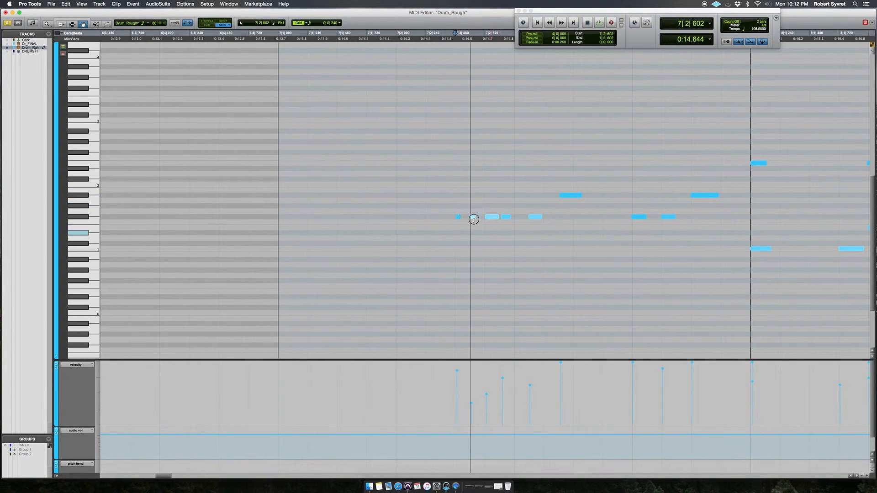
{"action": "key", "text": "space"}
{"action": "key", "text": "space"}
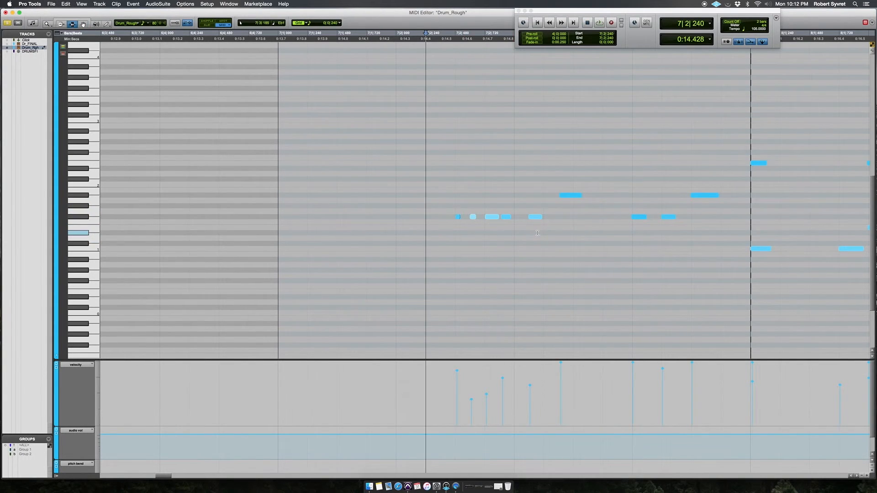
{"action": "left_click", "coordinate": [280, 189]}
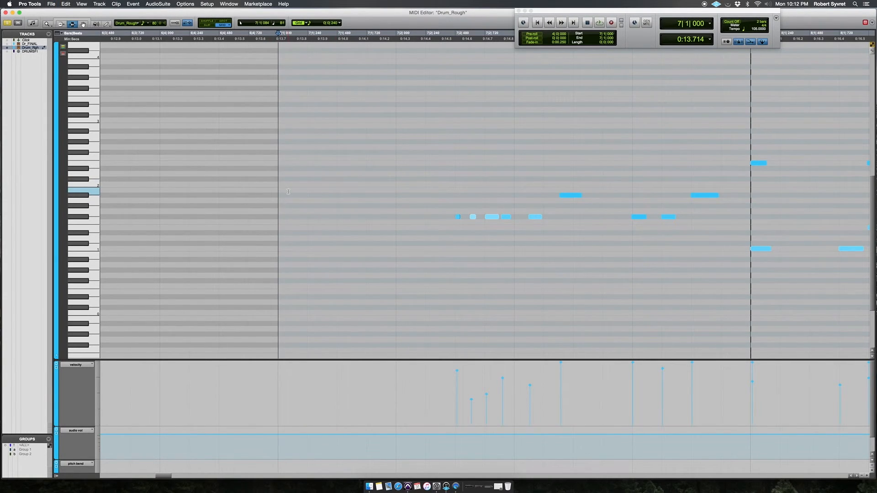
Step: Play back the bar 7 fill and slightly lower the velocities of its two higher-pitched notes
{"action": "key", "text": "space"}
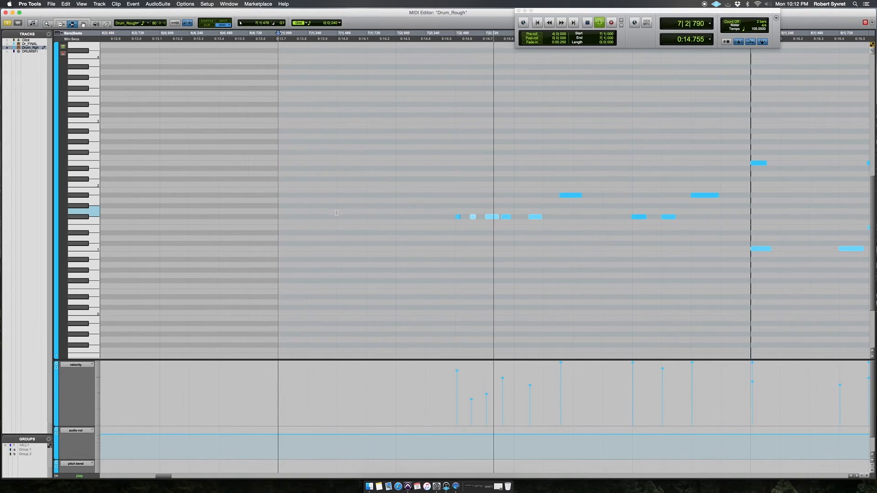
{"action": "key", "text": "space"}
{"action": "left_click", "coordinate": [573, 197]}
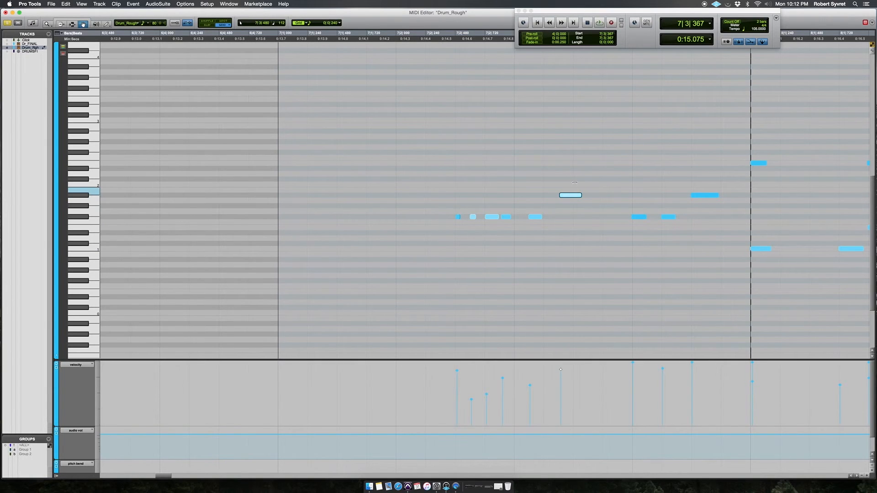
{"action": "left_click", "coordinate": [707, 196]}
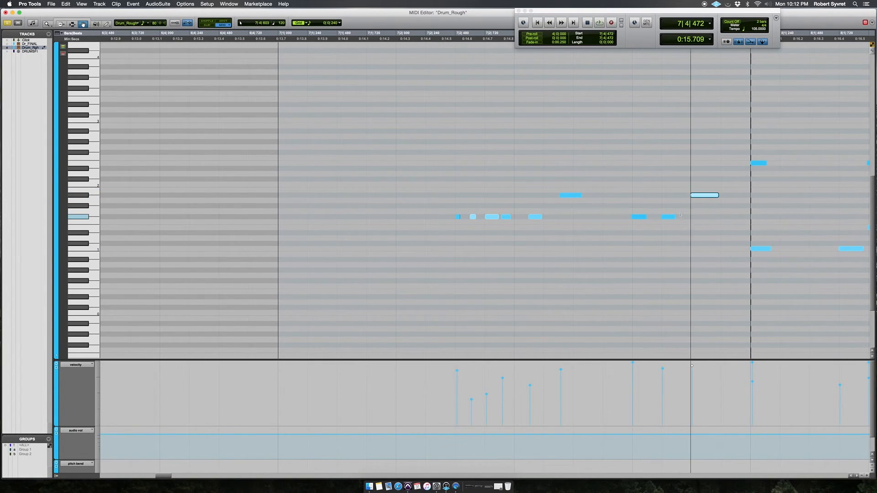
Step: Lower the velocities of the two lower-pitched notes before the fill's final note, reducing the second one further
{"action": "left_click_drag", "start_coordinate": [633, 206], "coordinate": [671, 233]}
{"action": "left_click", "coordinate": [641, 222]}
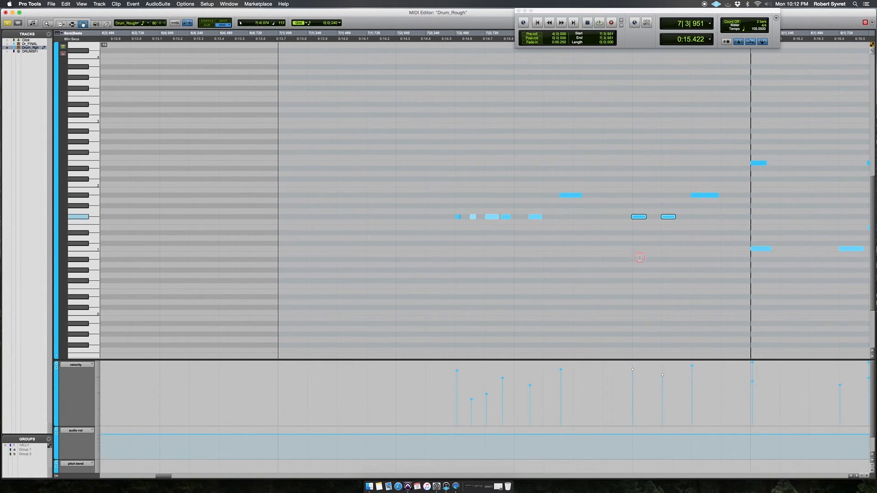
{"action": "left_click", "coordinate": [669, 216]}
Step: Play back the fill from 7|2|480 and lower its final note's velocity a little more
{"action": "key", "text": "F7"}
{"action": "left_click", "coordinate": [459, 219]}
{"action": "key", "text": "space"}
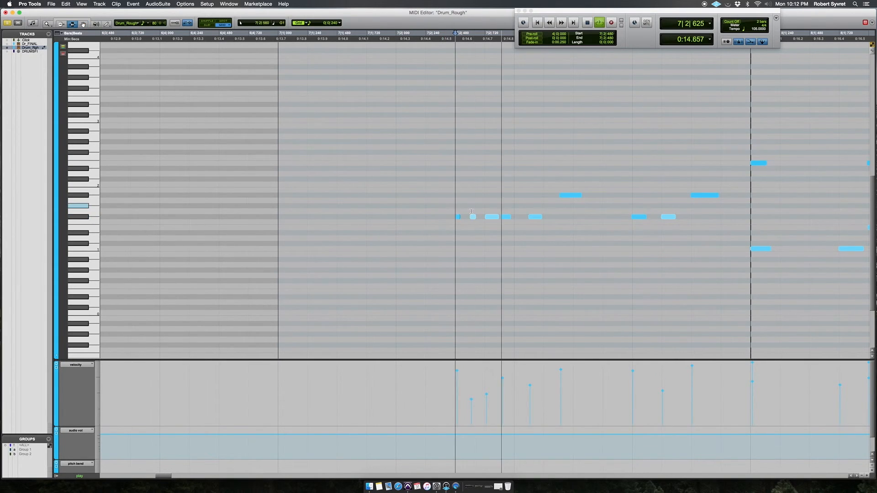
{"action": "key", "text": "space"}
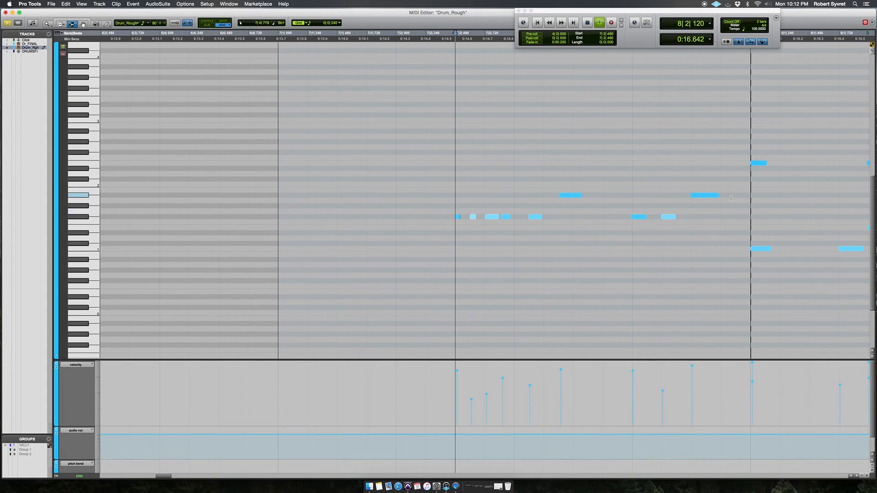
{"action": "key", "text": "F8"}
{"action": "left_click", "coordinate": [702, 196]}
{"action": "key", "text": "F7"}
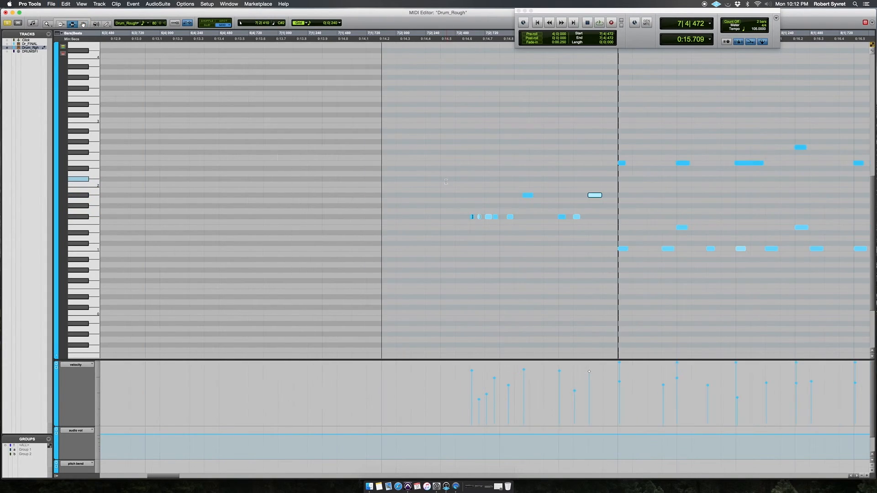
Step: Play the fill from 7|2|480 into bar 8 and save the session
{"action": "key", "text": "super+bracketleft"}
{"action": "left_click", "coordinate": [463, 200]}
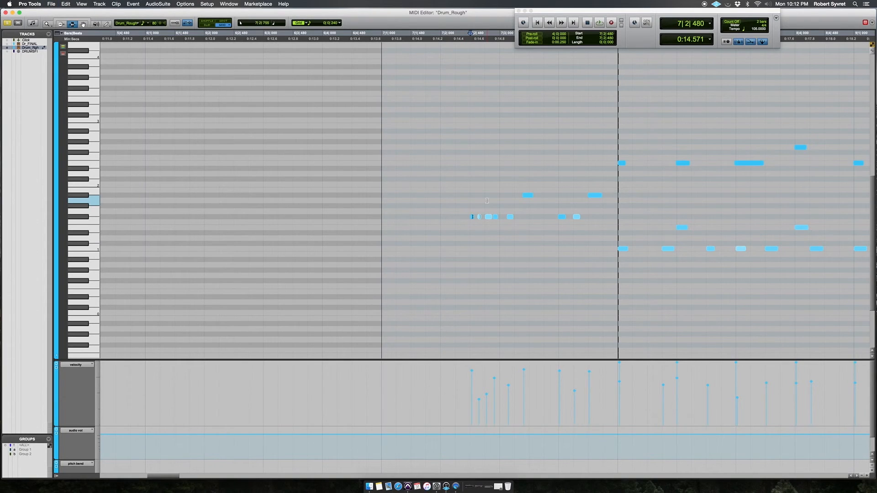
{"action": "key", "text": "space"}
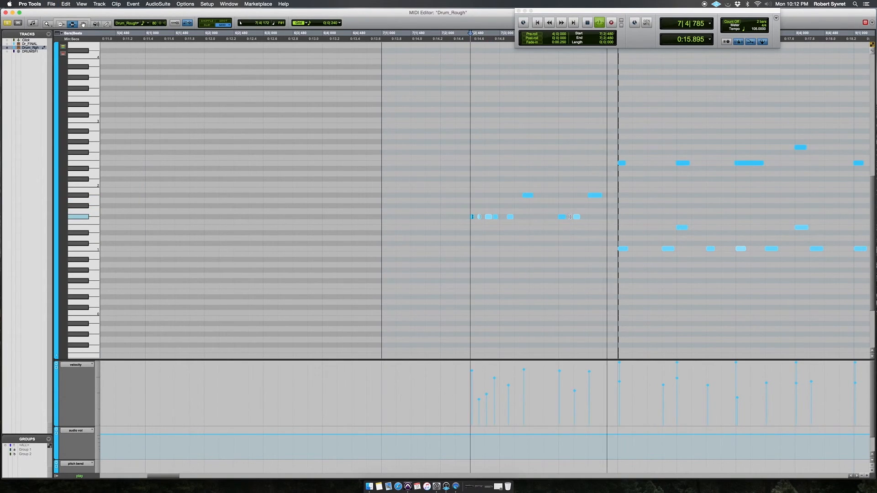
{"action": "key", "text": "super+bracketleft"}
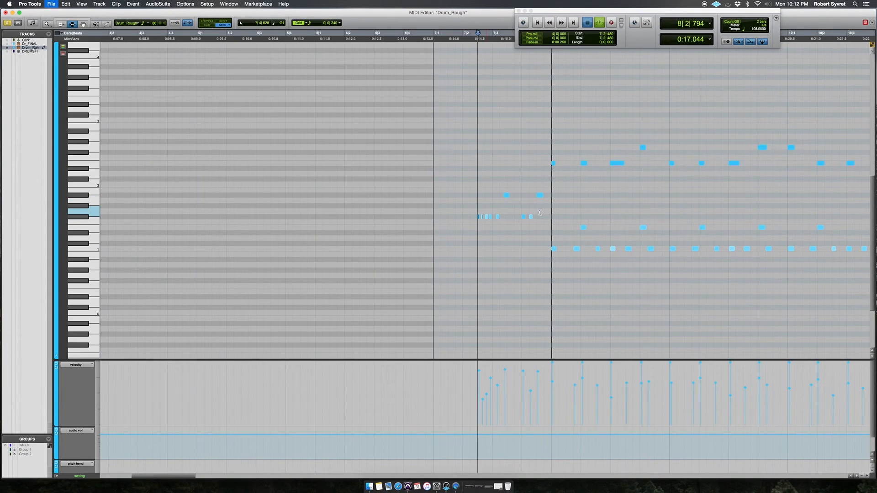
{"action": "key", "text": "F8"}
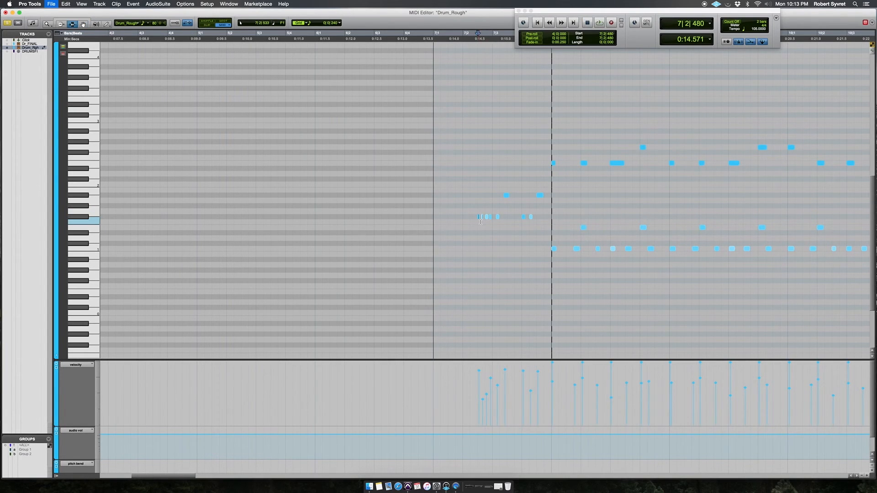
{"action": "key", "text": "F8"}
Step: Play back the section starting at 12|1|000 and save the session
{"action": "key", "text": "super+bracketleft"}
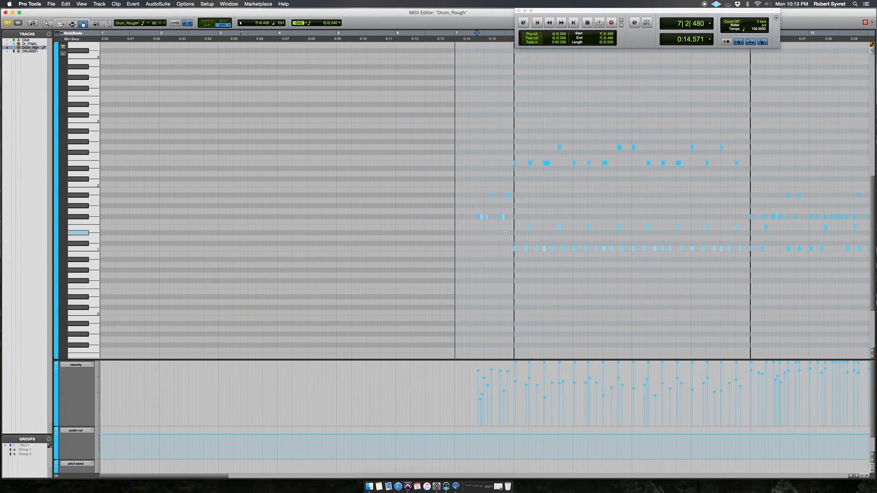
{"action": "left_click", "coordinate": [606, 203]}
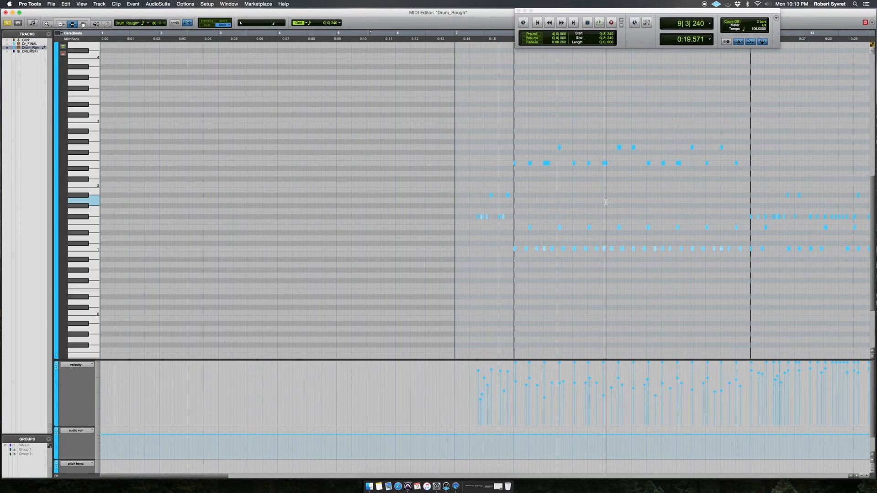
{"action": "key", "text": "super+bracketleft"}
{"action": "key", "text": "super+bracketleft"}
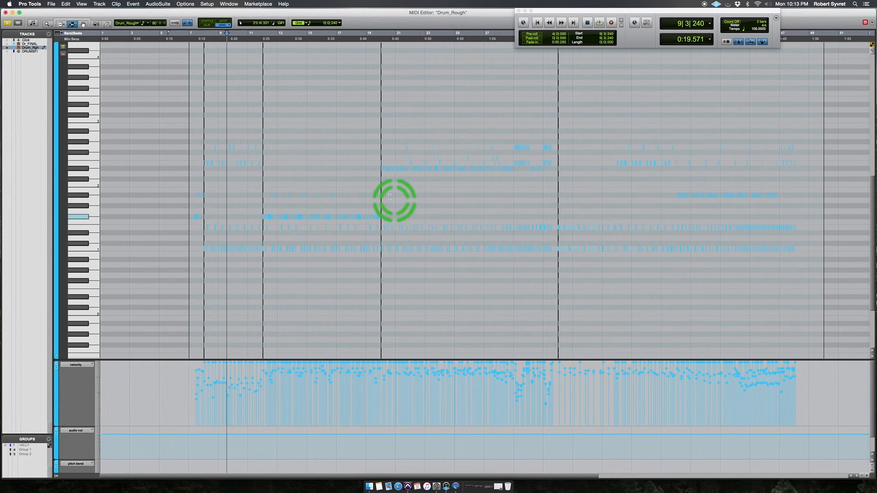
{"action": "left_click", "coordinate": [261, 200]}
{"action": "key", "text": "super+bracketright"}
{"action": "key", "text": "super+bracketright"}
{"action": "key", "text": "super+bracketright"}
{"action": "key", "text": "super+bracketright"}
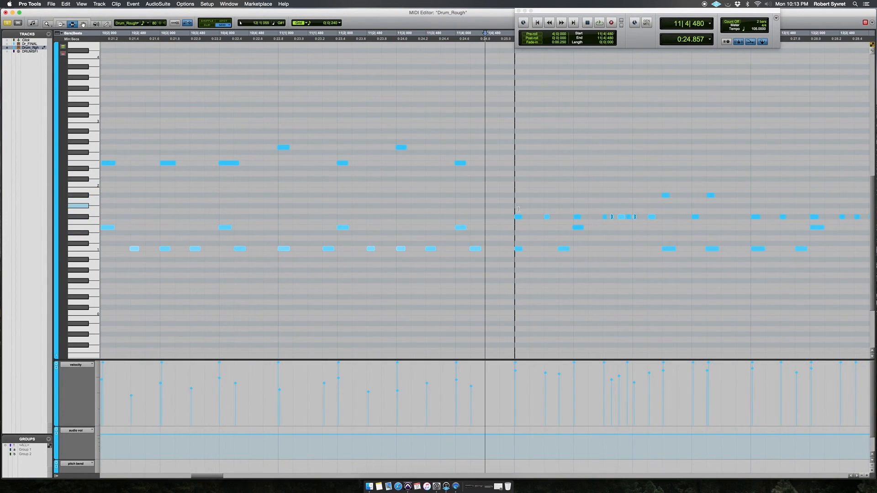
{"action": "key", "text": "space"}
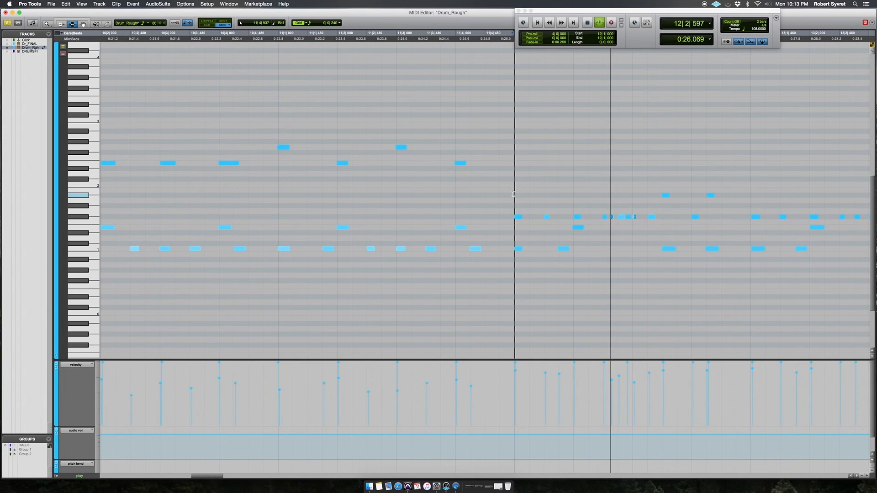
{"action": "key", "text": "super+bracketleft"}
{"action": "key", "text": "super+bracketleft"}
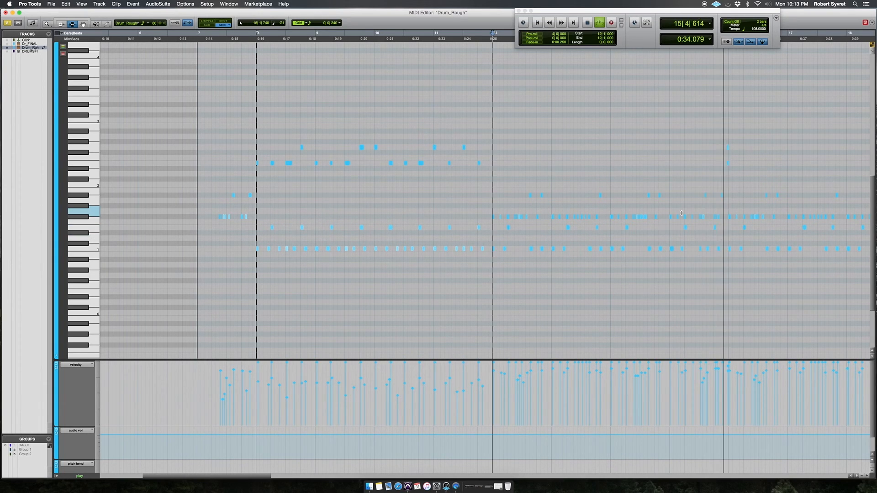
{"action": "key", "text": "super+s"}
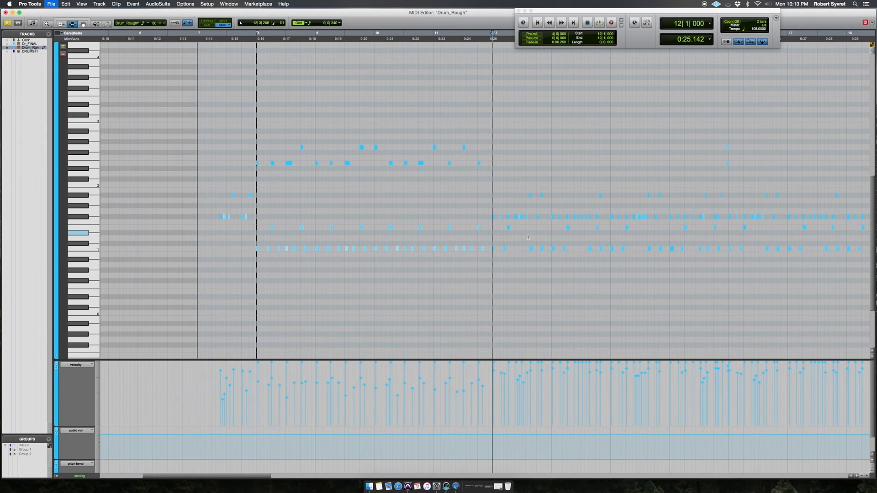
Step: Place the cursor at 11|1|480, ahead of the section starting in bar 12
{"action": "key", "text": "super+bracketleft"}
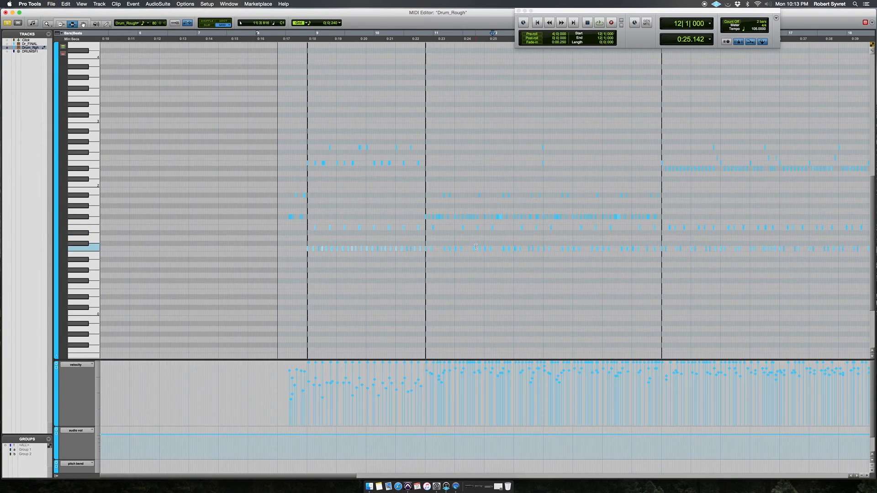
{"action": "left_click", "coordinate": [399, 201]}
{"action": "key", "text": "super+bracketright"}
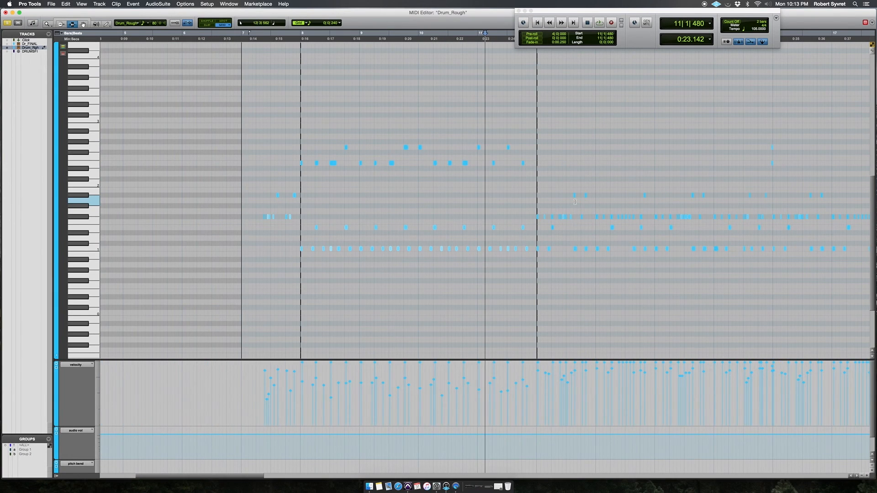
{"action": "left_click", "coordinate": [573, 202]}
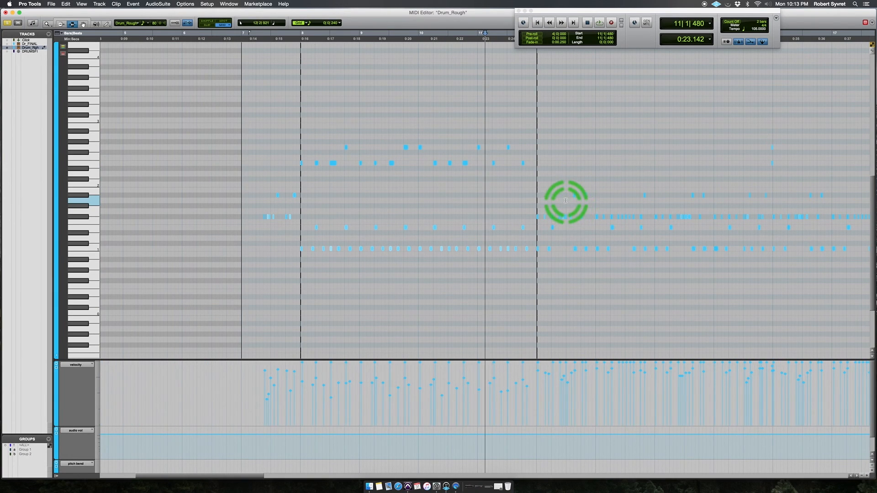